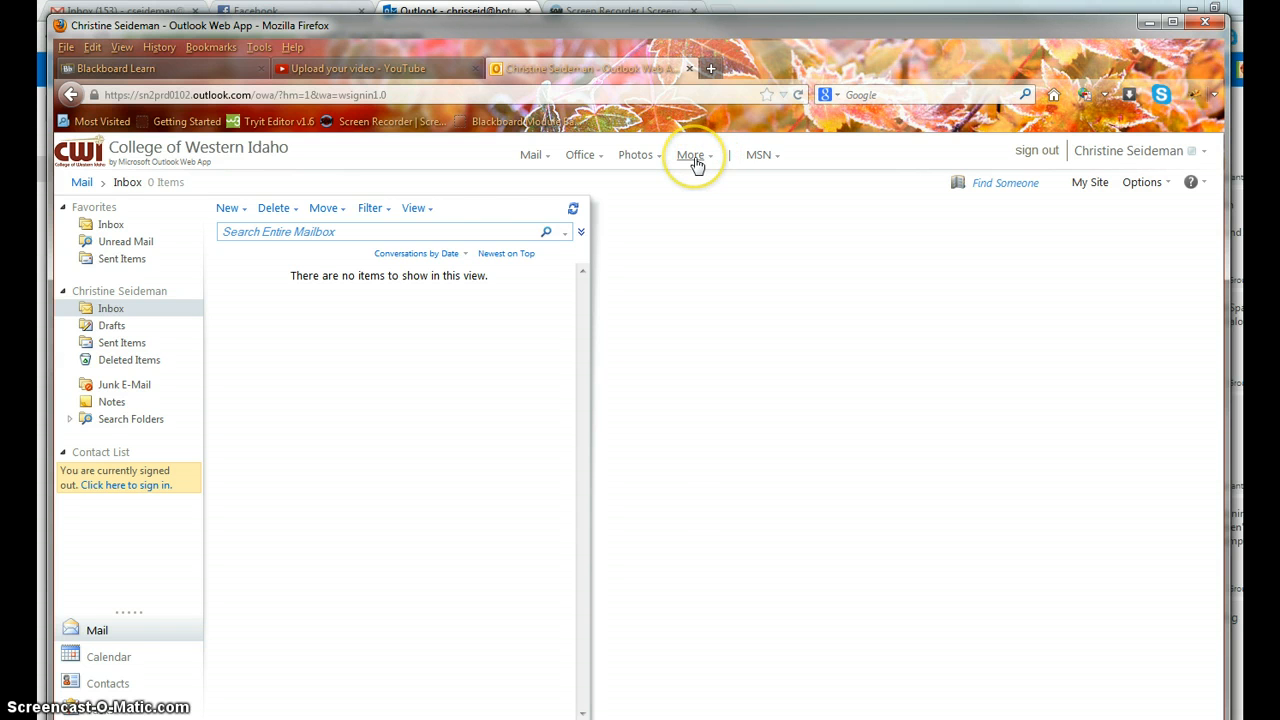
Switch from the Outlook mailbox to SkyDrive and open its Documents folder
left_click(697, 160)
left_click(741, 230)
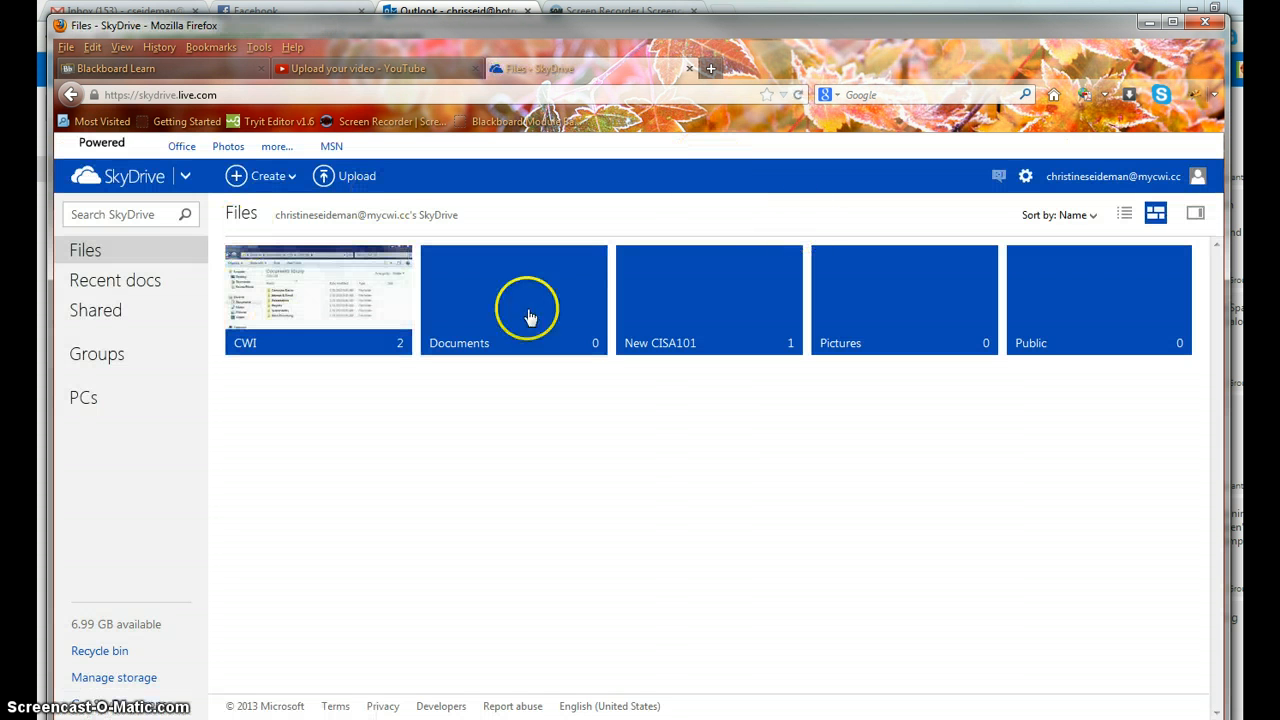
left_click(512, 340)
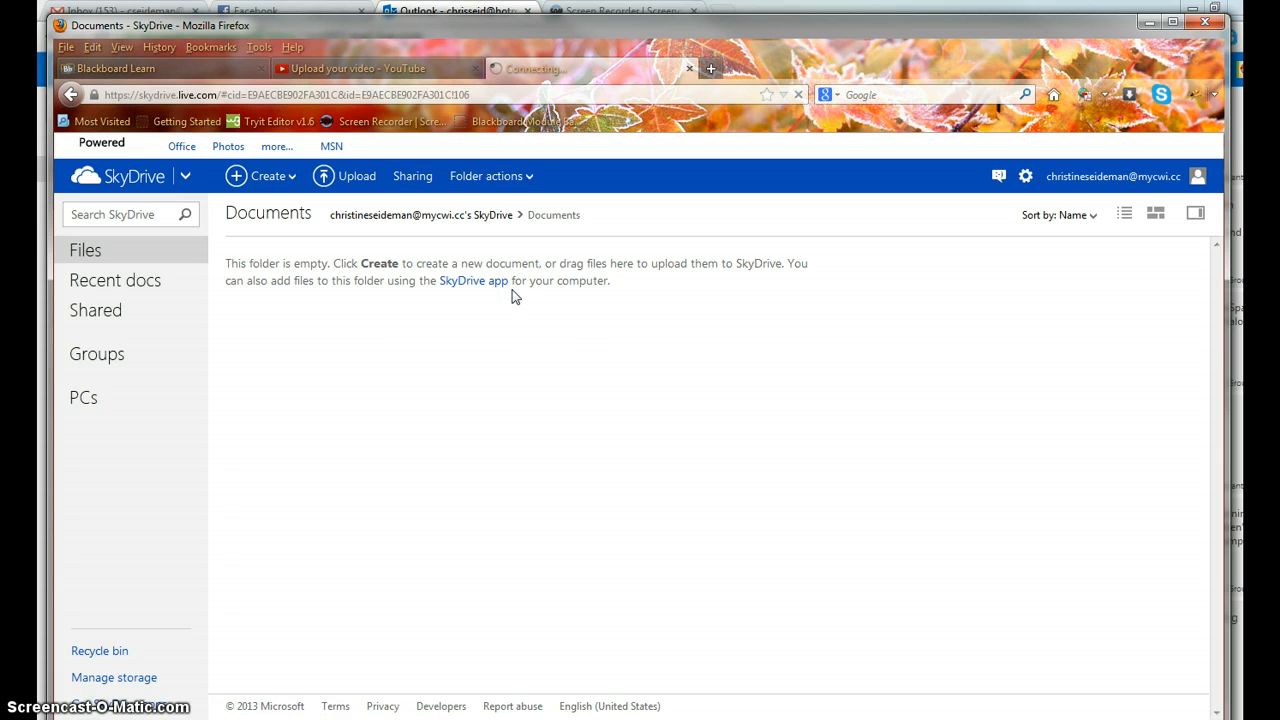
Upload the PowerPoint file "ADA Compliance – Best Practices 2013" from the computer's Documents library to the SkyDrive folder
left_click(355, 180)
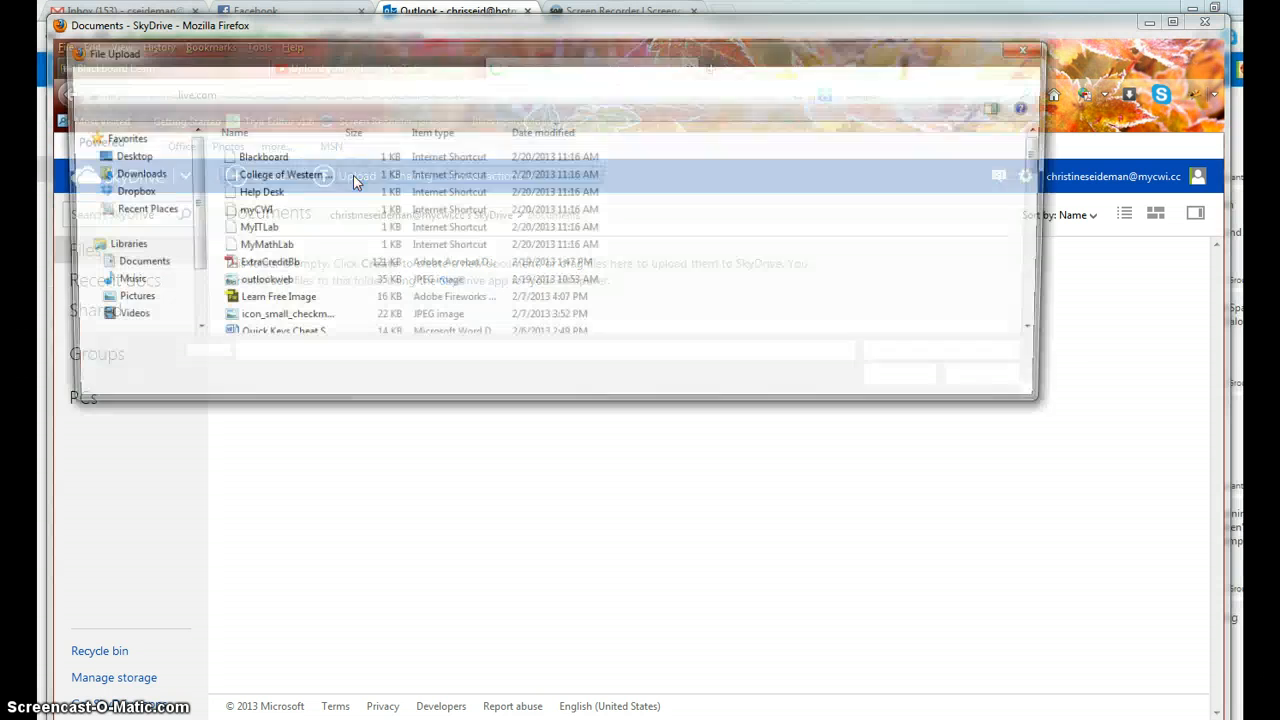
left_click(129, 263)
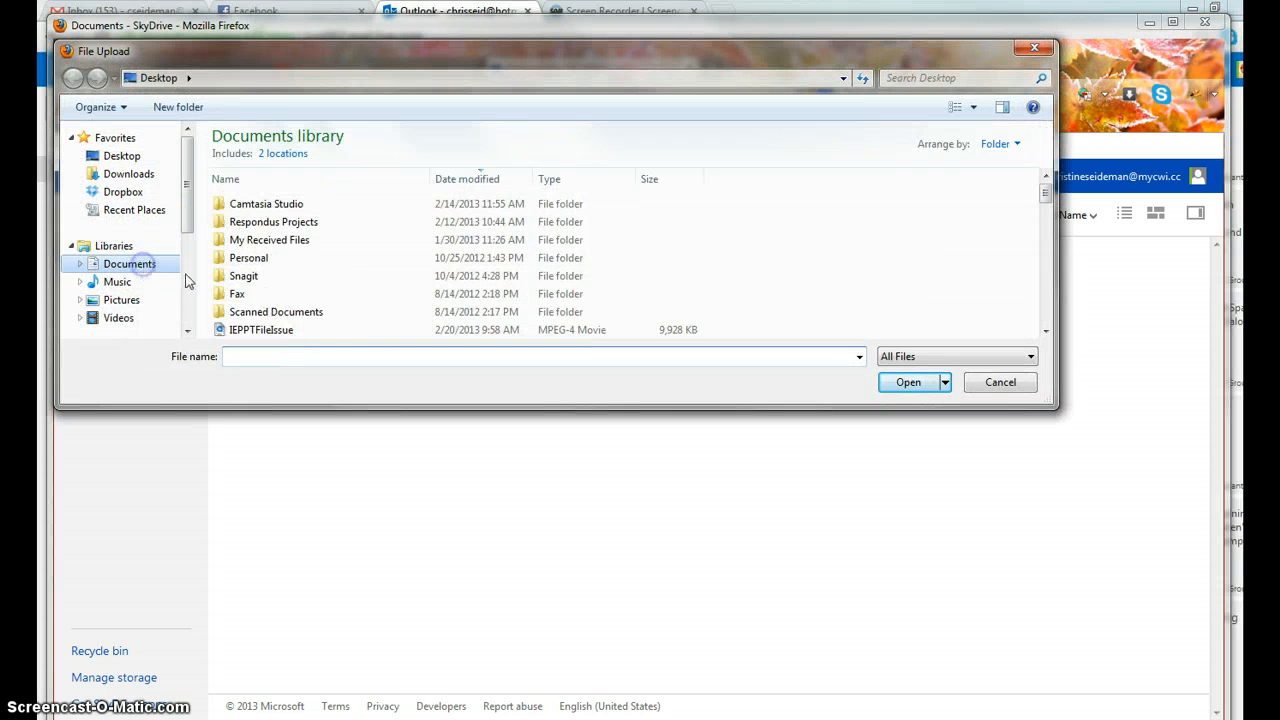
left_click_drag(1044, 190, 1045, 207)
left_click(375, 236)
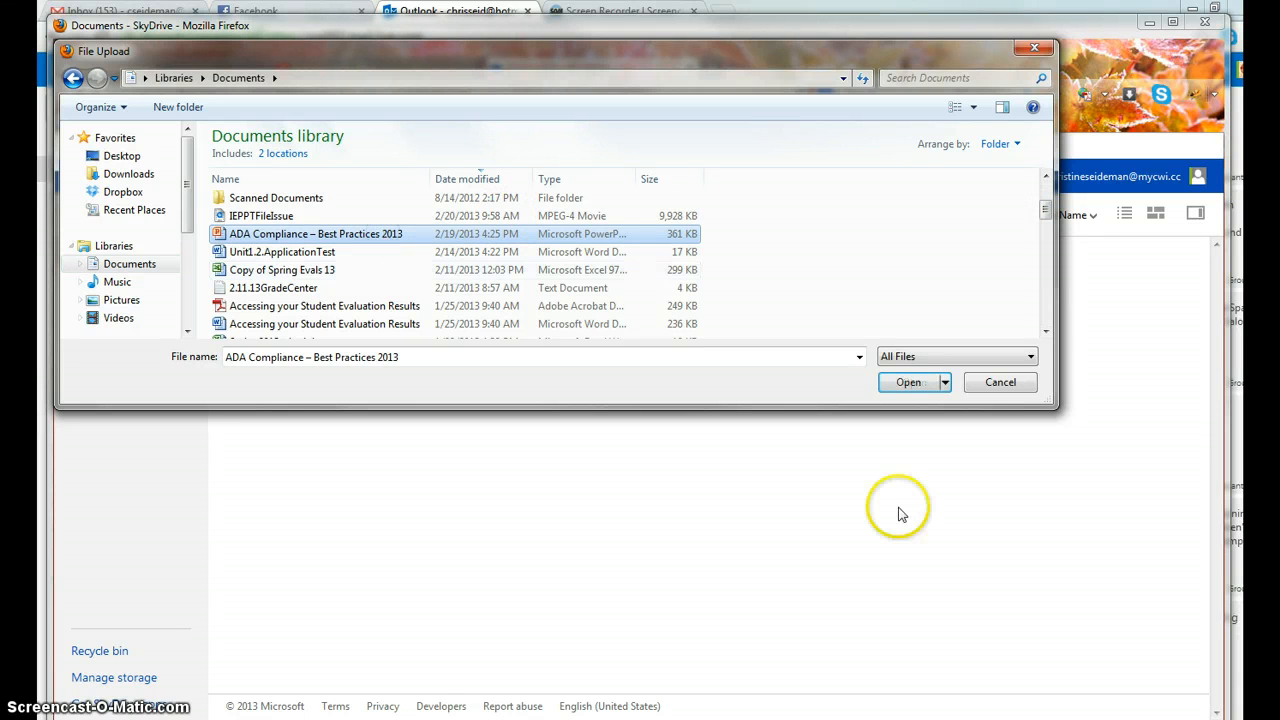
left_click(909, 385)
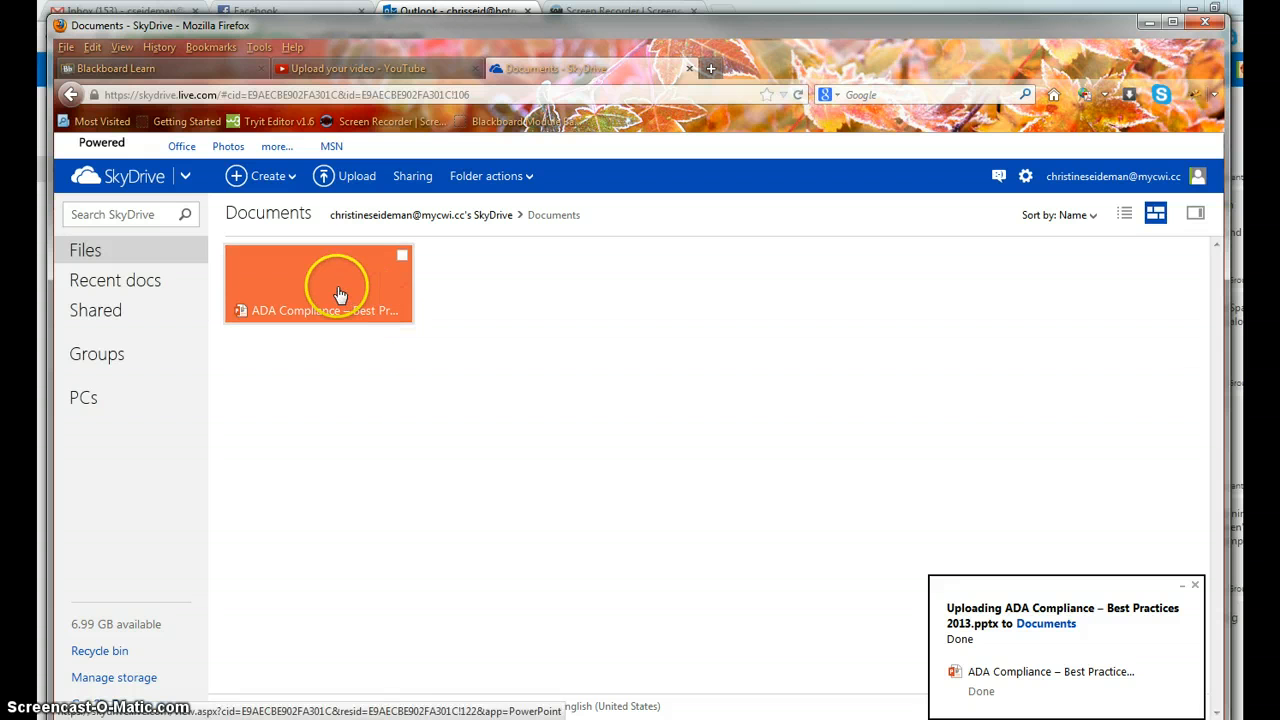
Open the uploaded ADA Compliance presentation and generate the HTML code for embedding it in a webpage
left_click(334, 282)
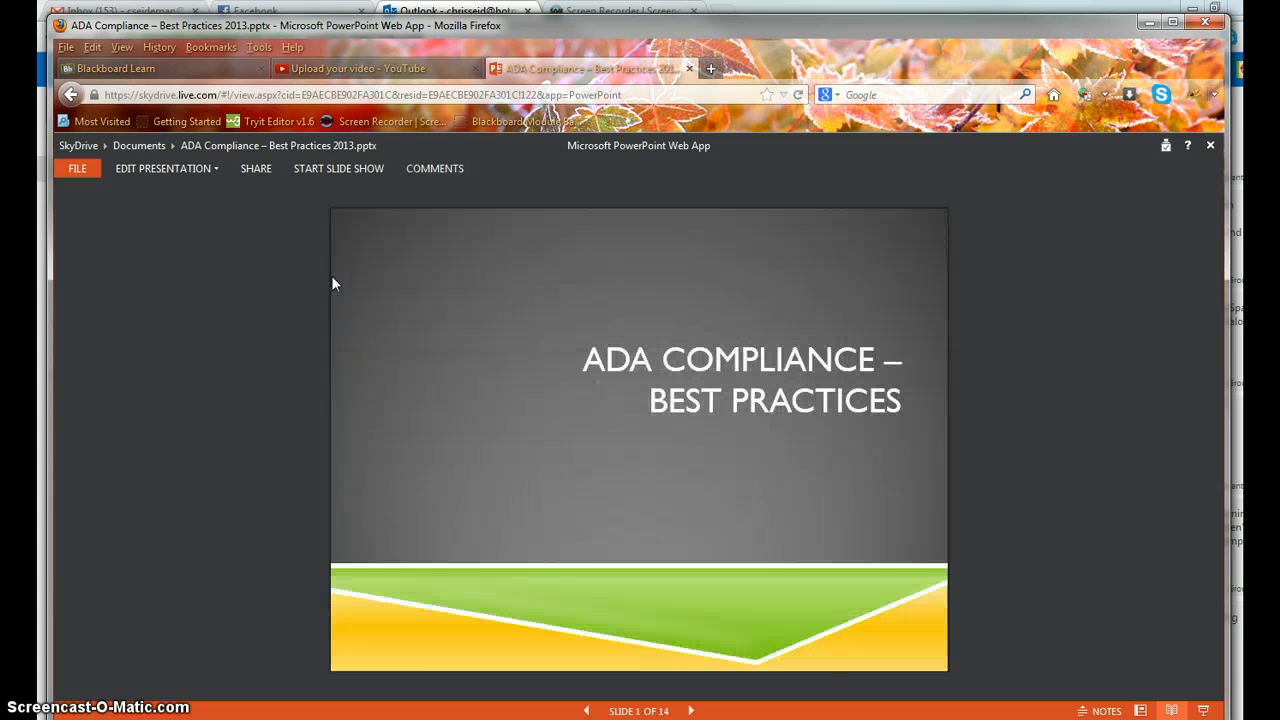
left_click(75, 170)
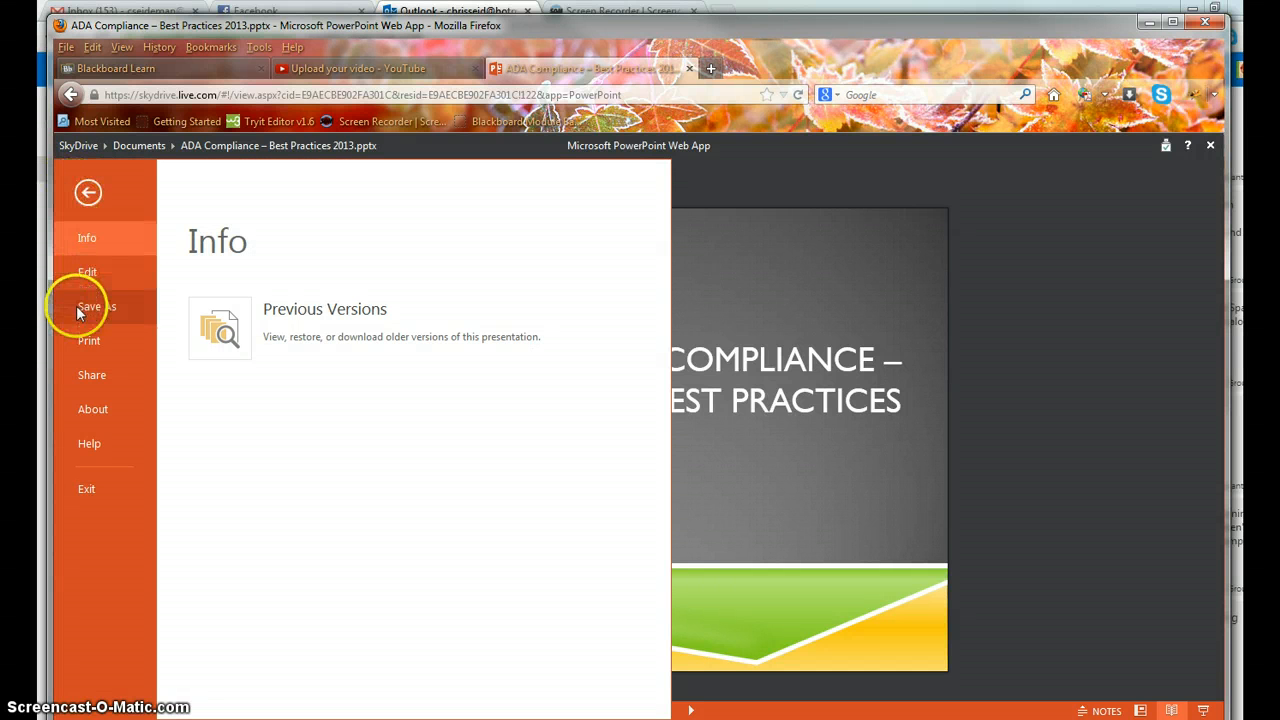
left_click(87, 380)
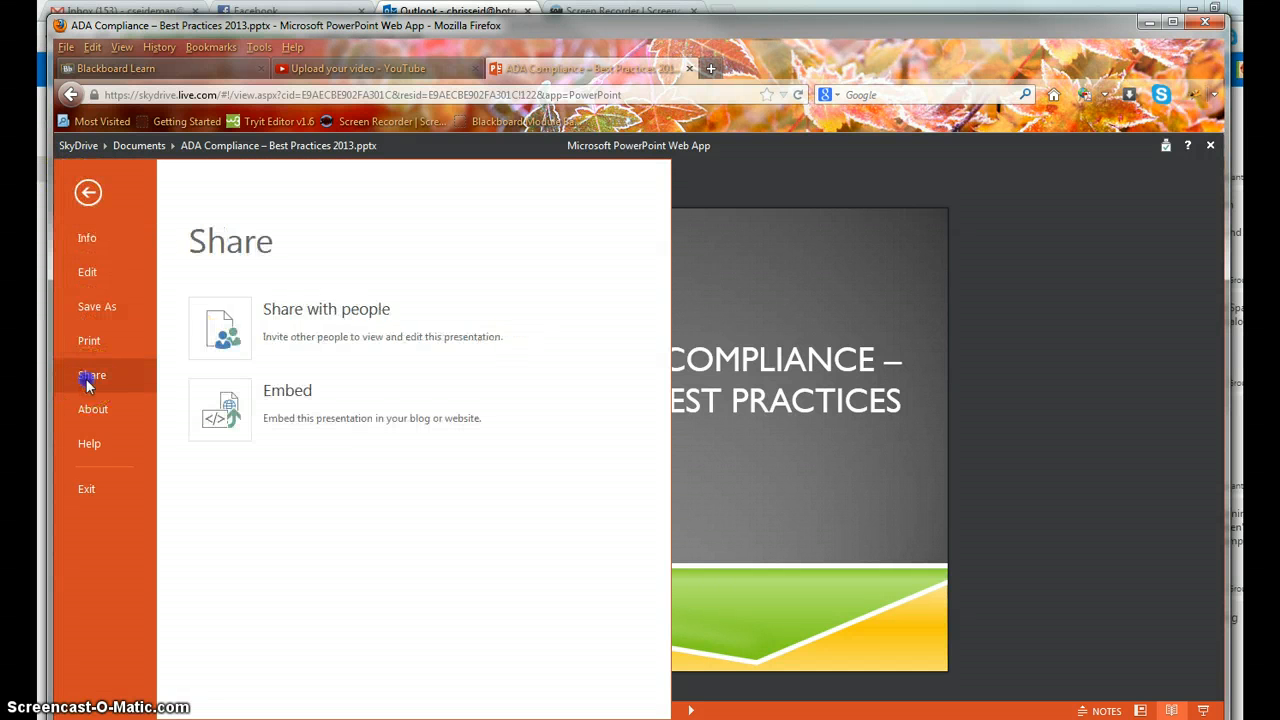
left_click(303, 395)
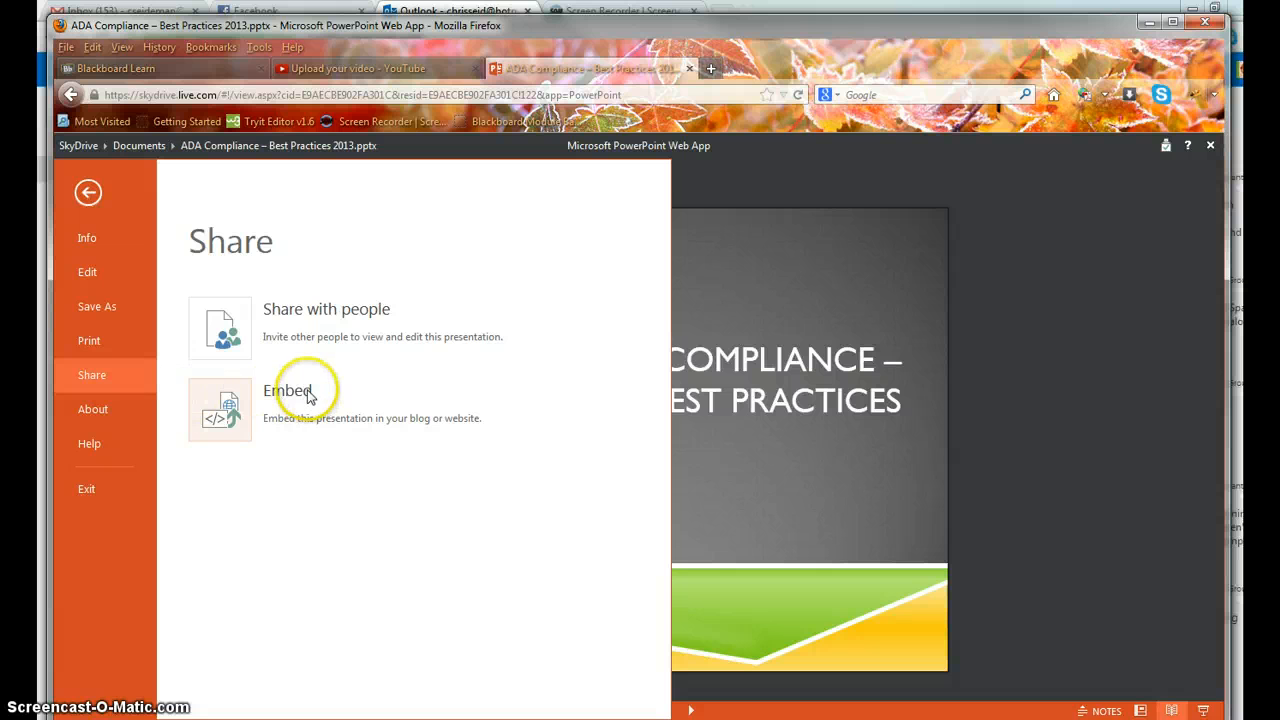
left_click(309, 395)
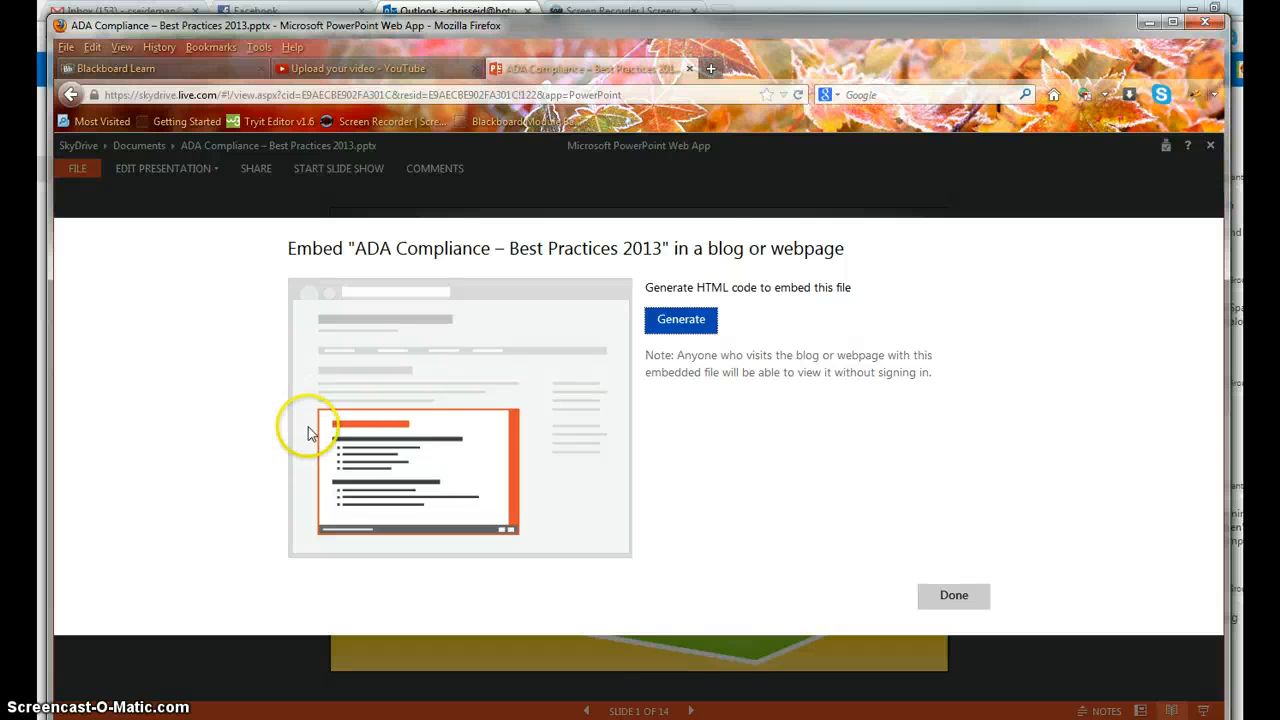
left_click(689, 331)
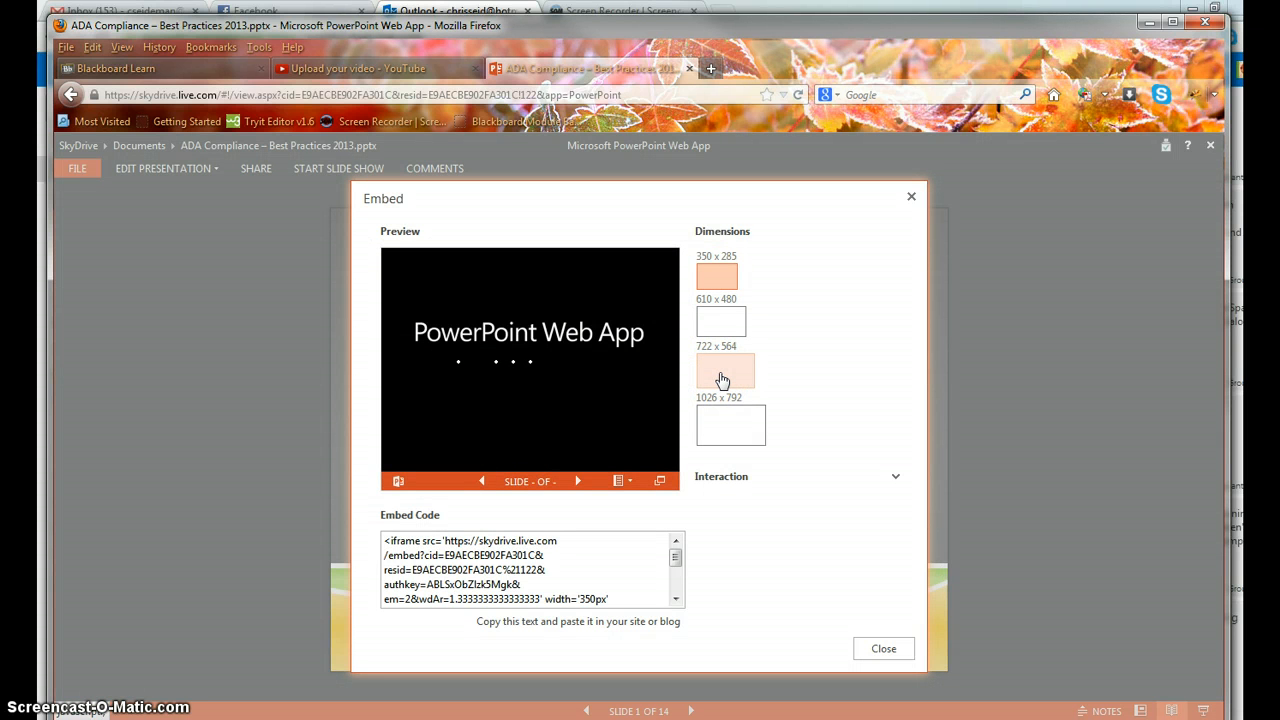
Set the embed dimensions to 1026 x 792, copy the complete embed code and close the embed settings
left_click(753, 424)
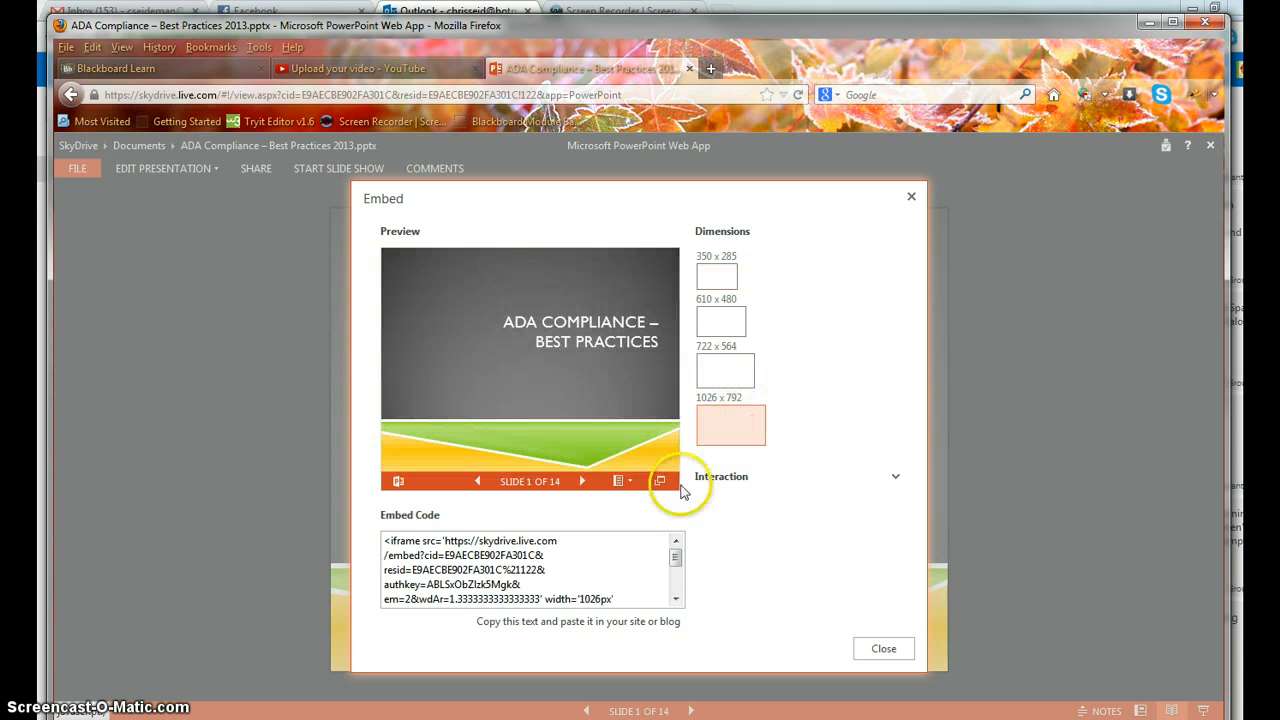
left_click(446, 570)
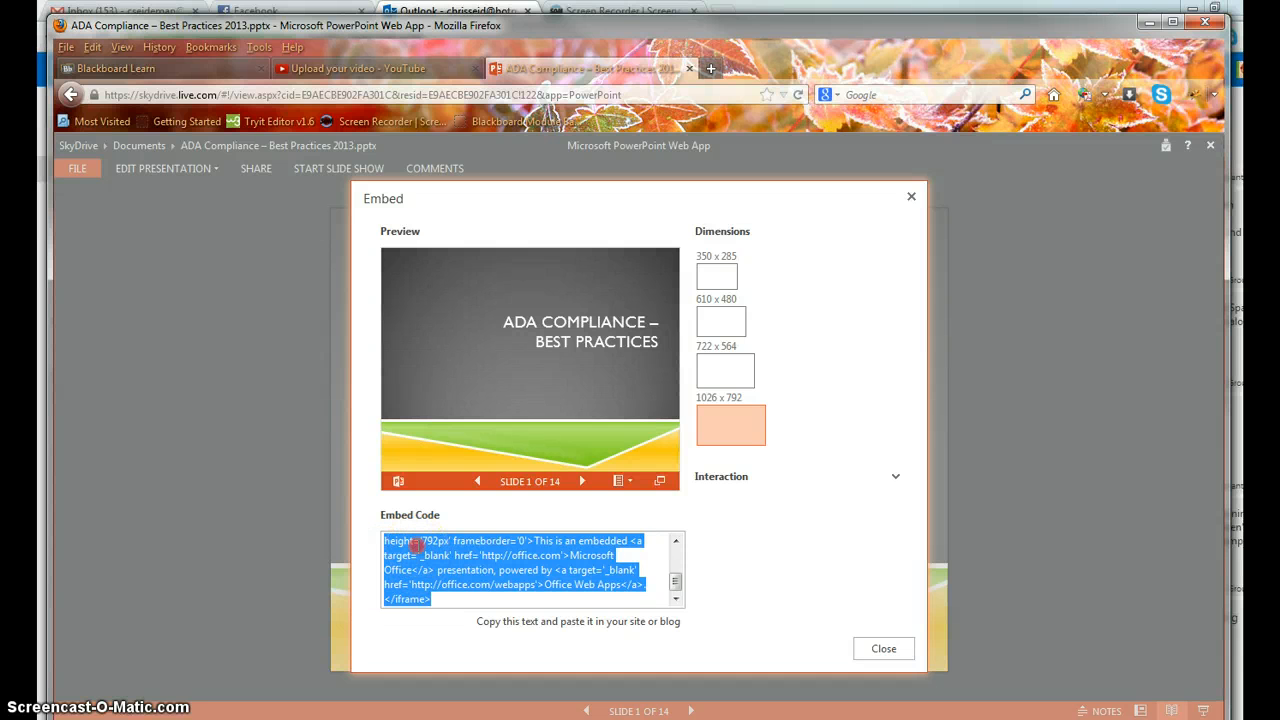
right_click(420, 546)
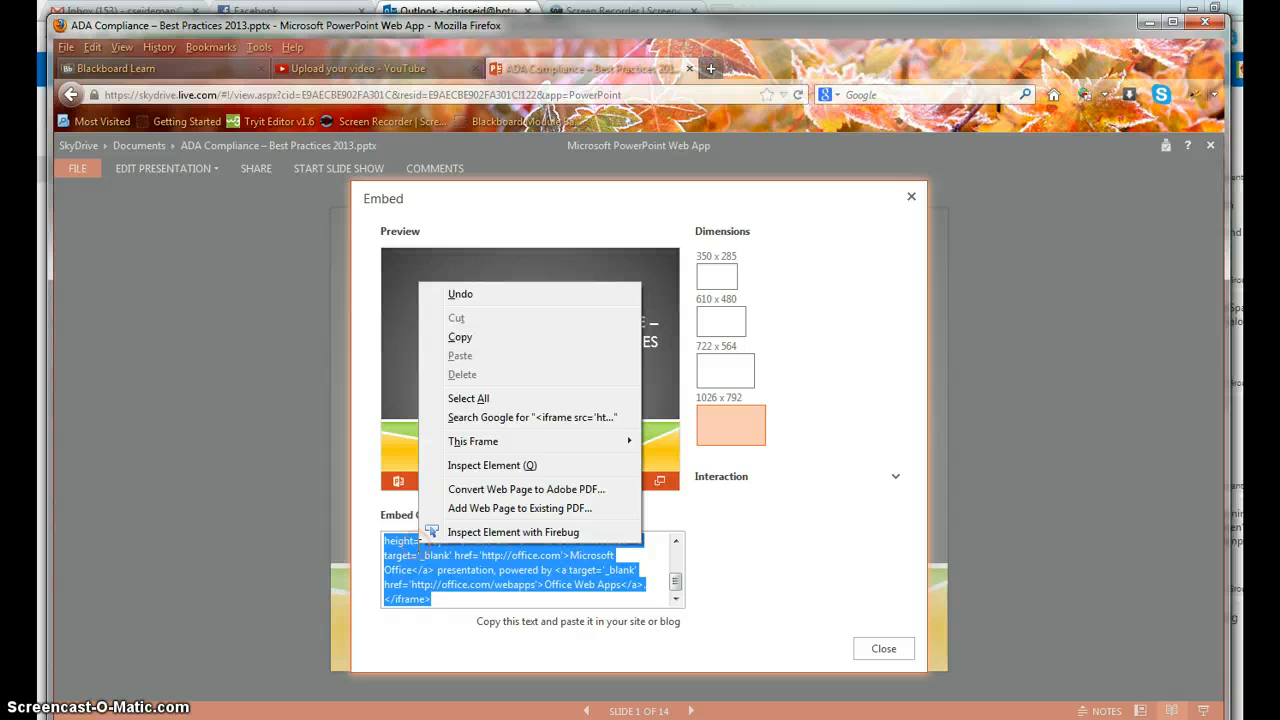
left_click(463, 337)
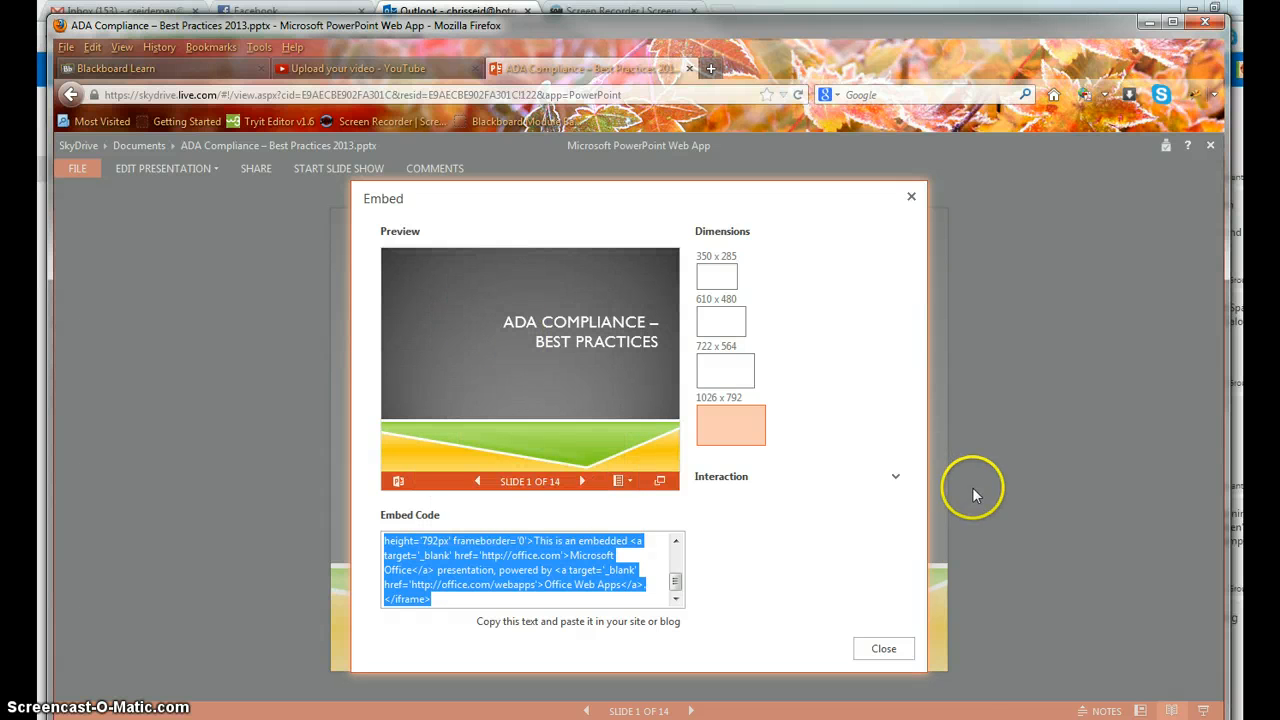
left_click(884, 648)
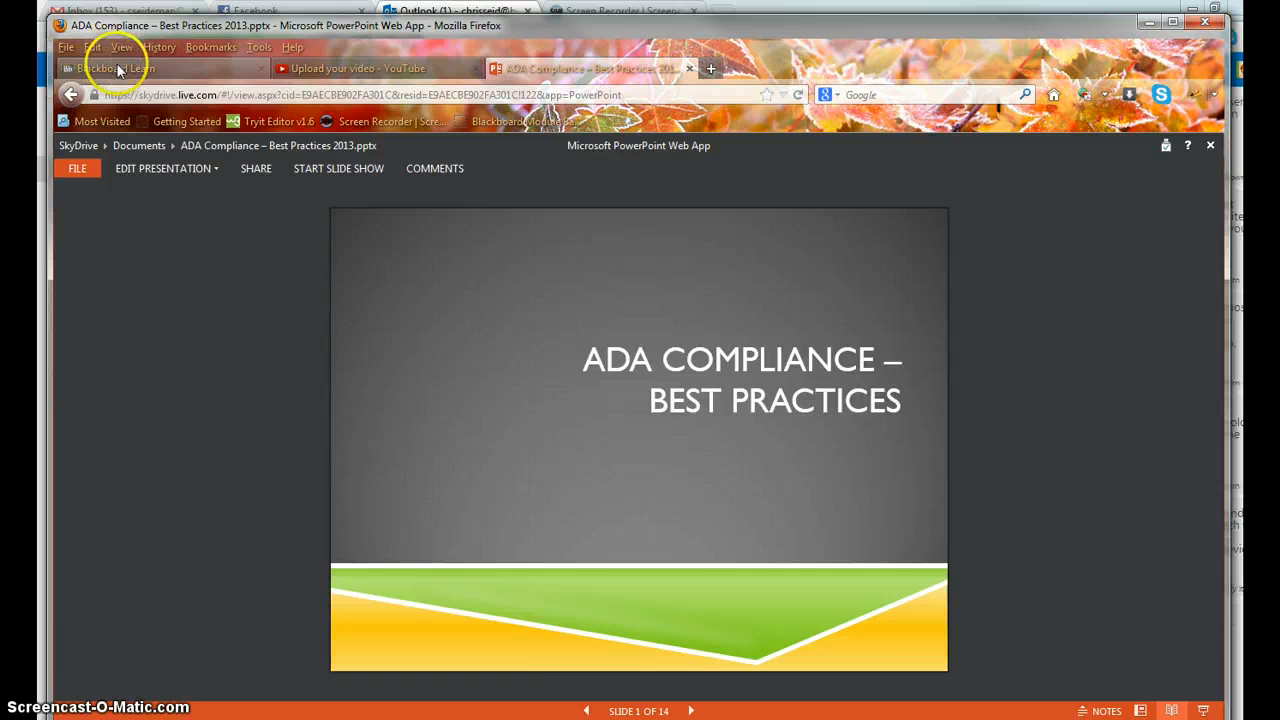
Switch to Blackboard Learn, start a new content item in the course's Assignments area and turn off its text editor
left_click(116, 68)
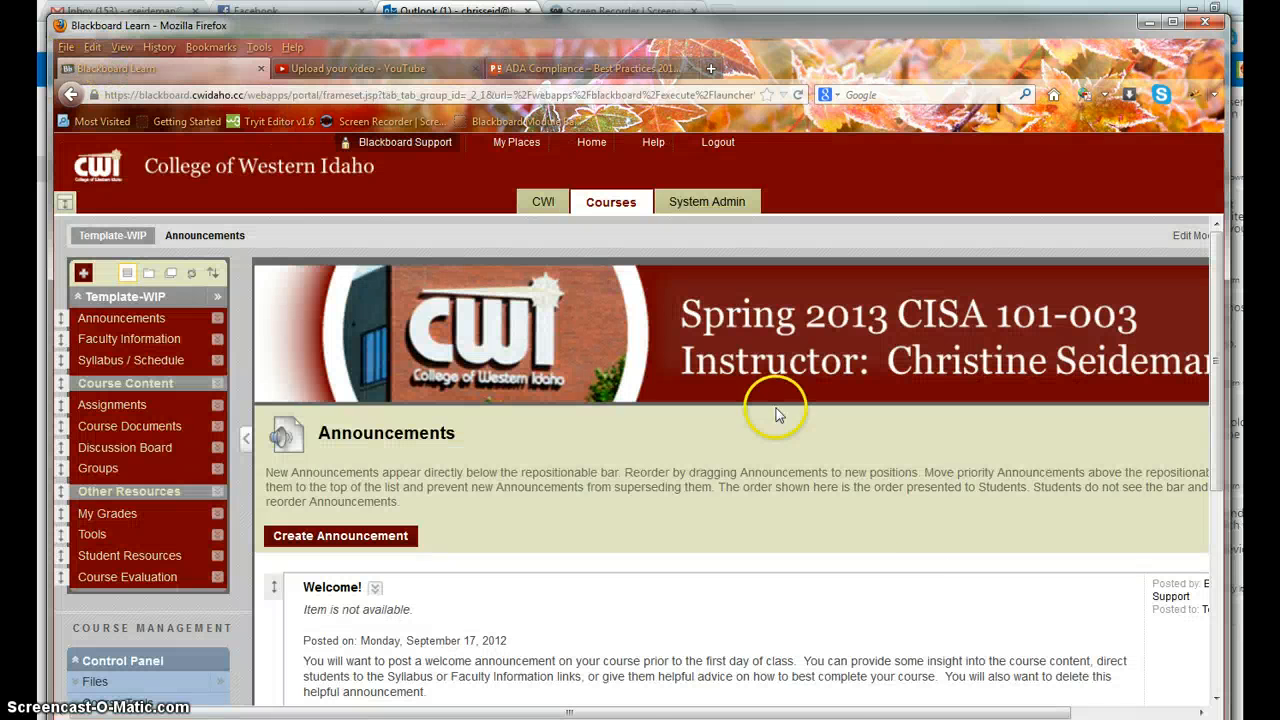
left_click(90, 406)
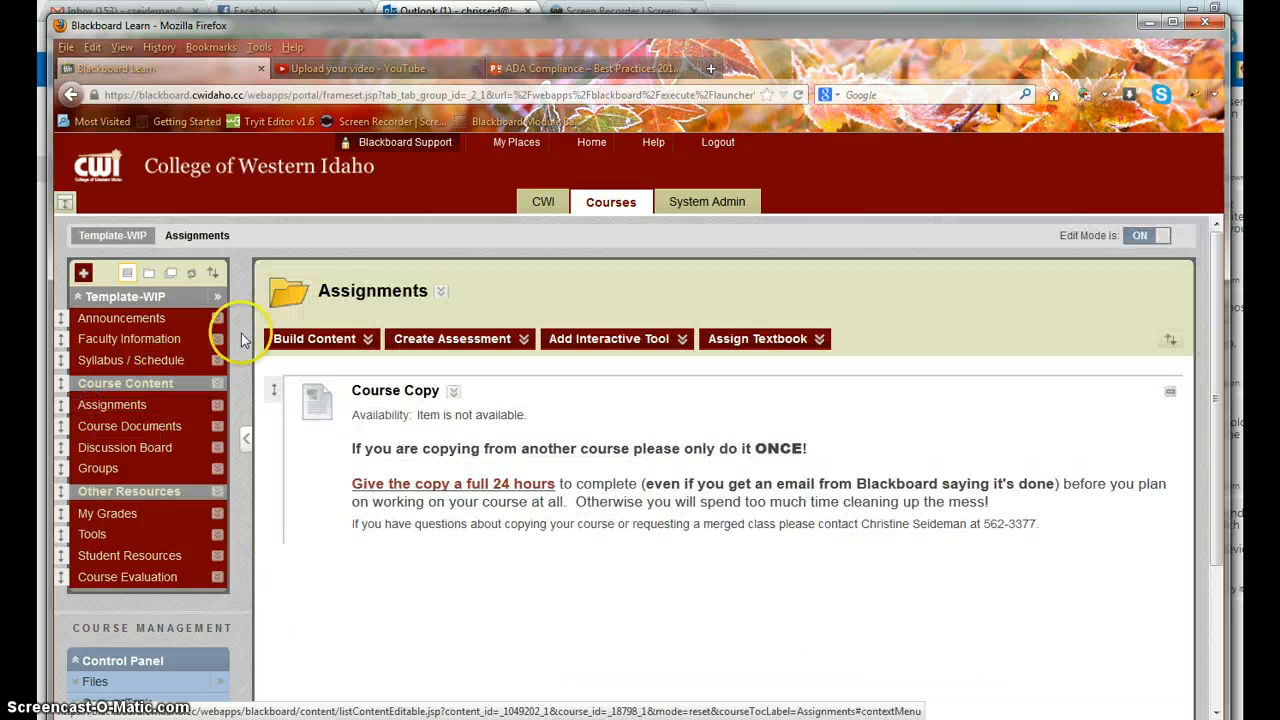
left_click(325, 339)
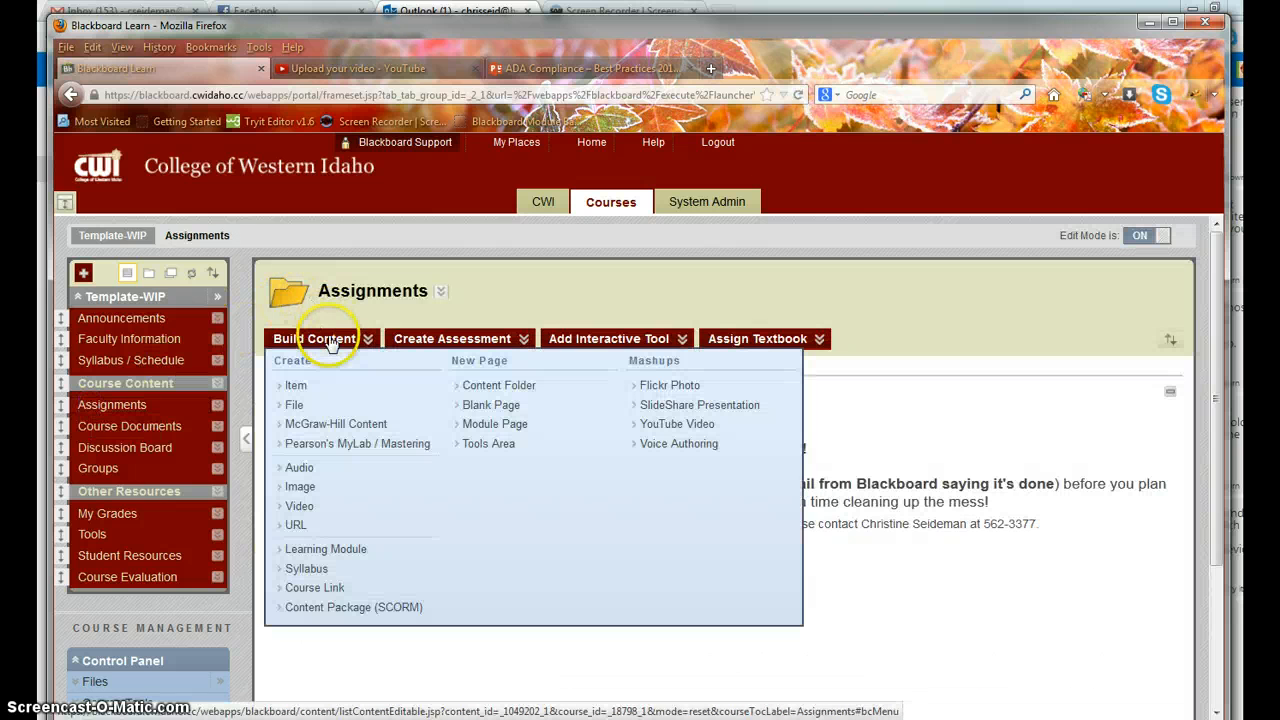
left_click(296, 386)
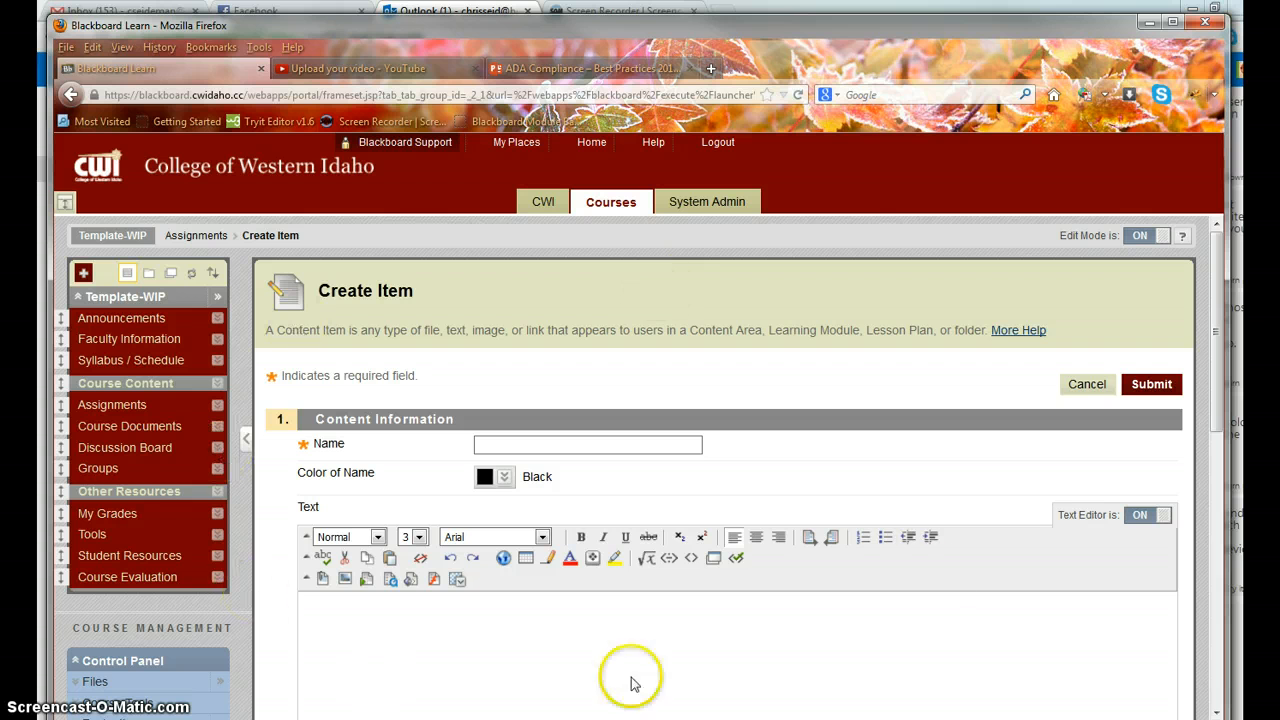
left_click(1140, 516)
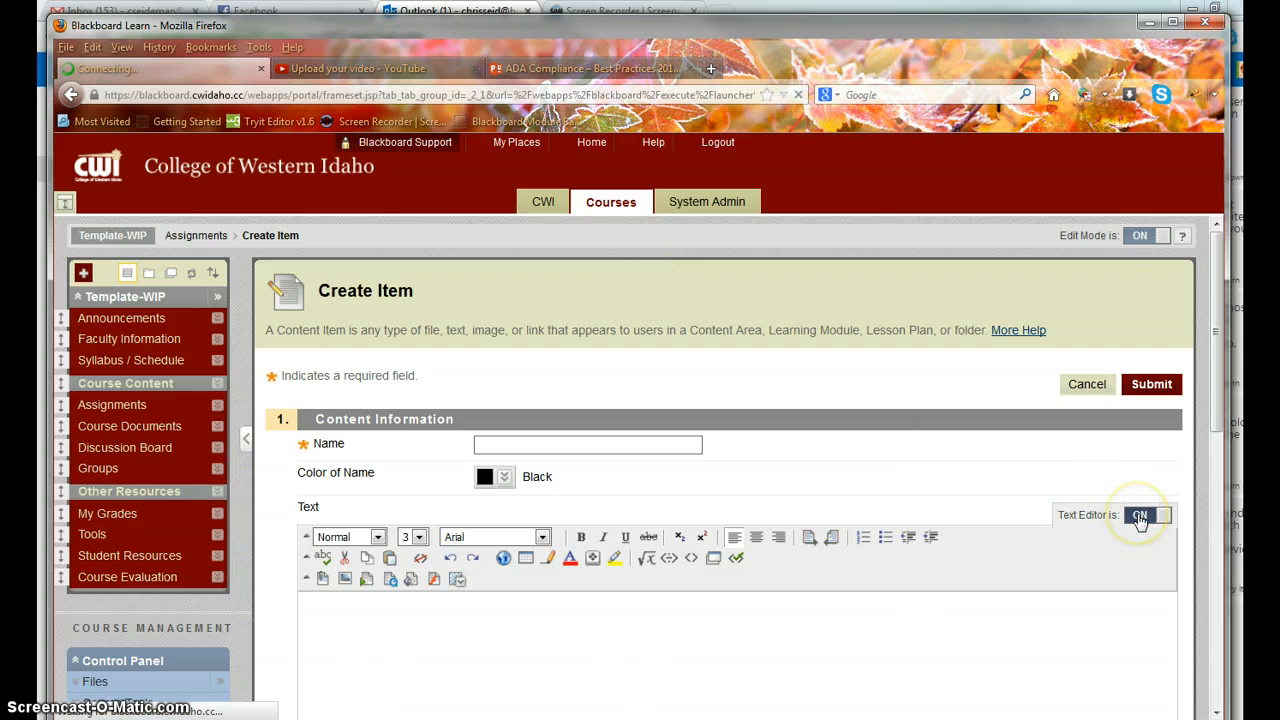
Name the new item "ADA Compliance - Best Practices 2013 PPT"
left_click(592, 446)
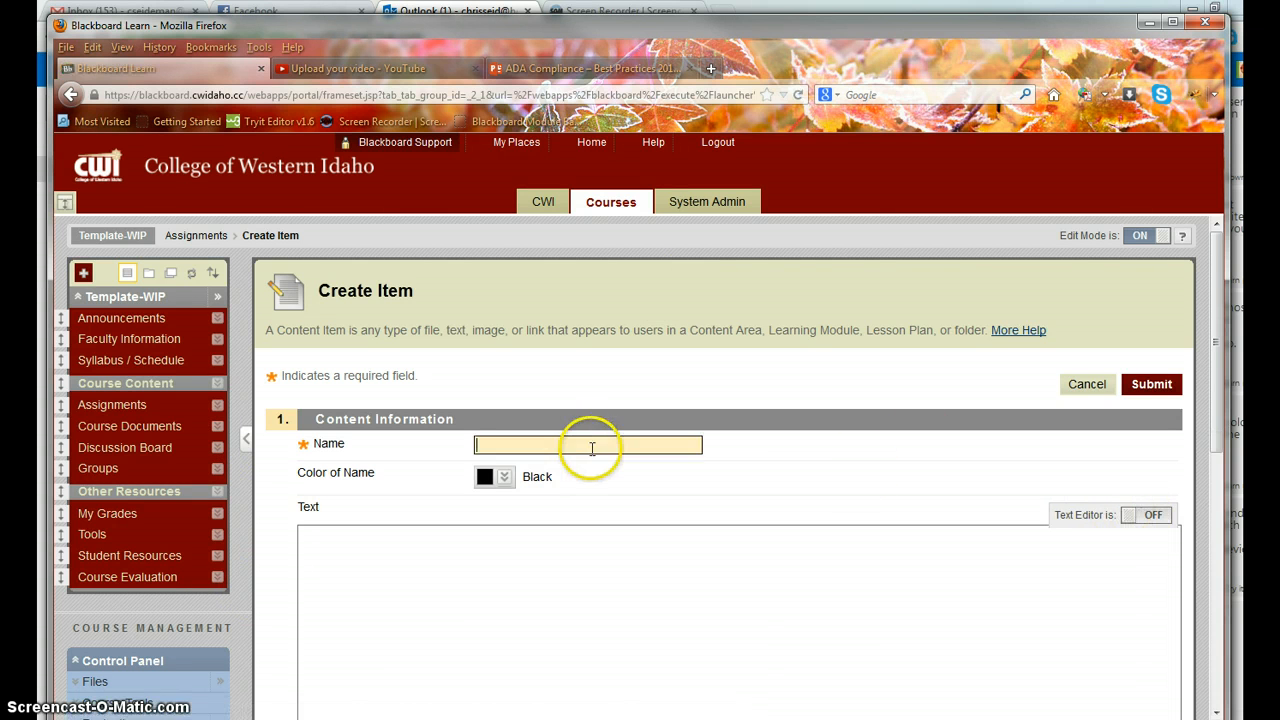
type("ADA P")
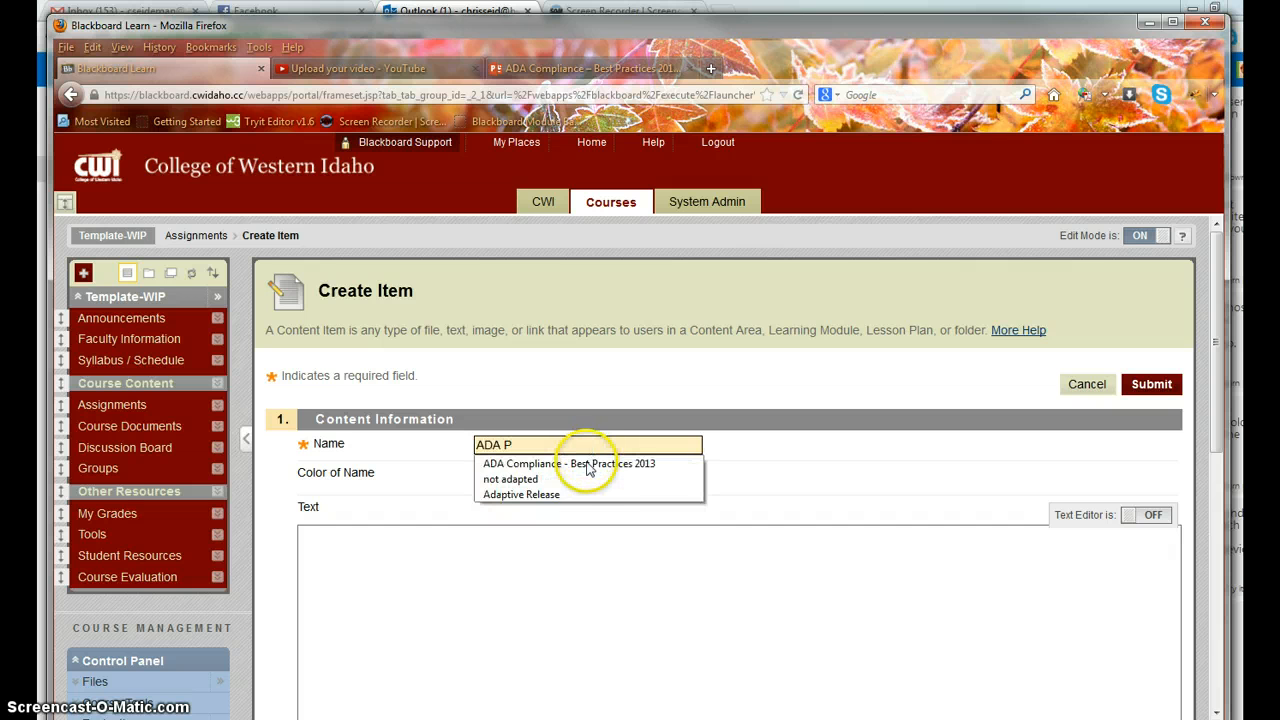
left_click(588, 463)
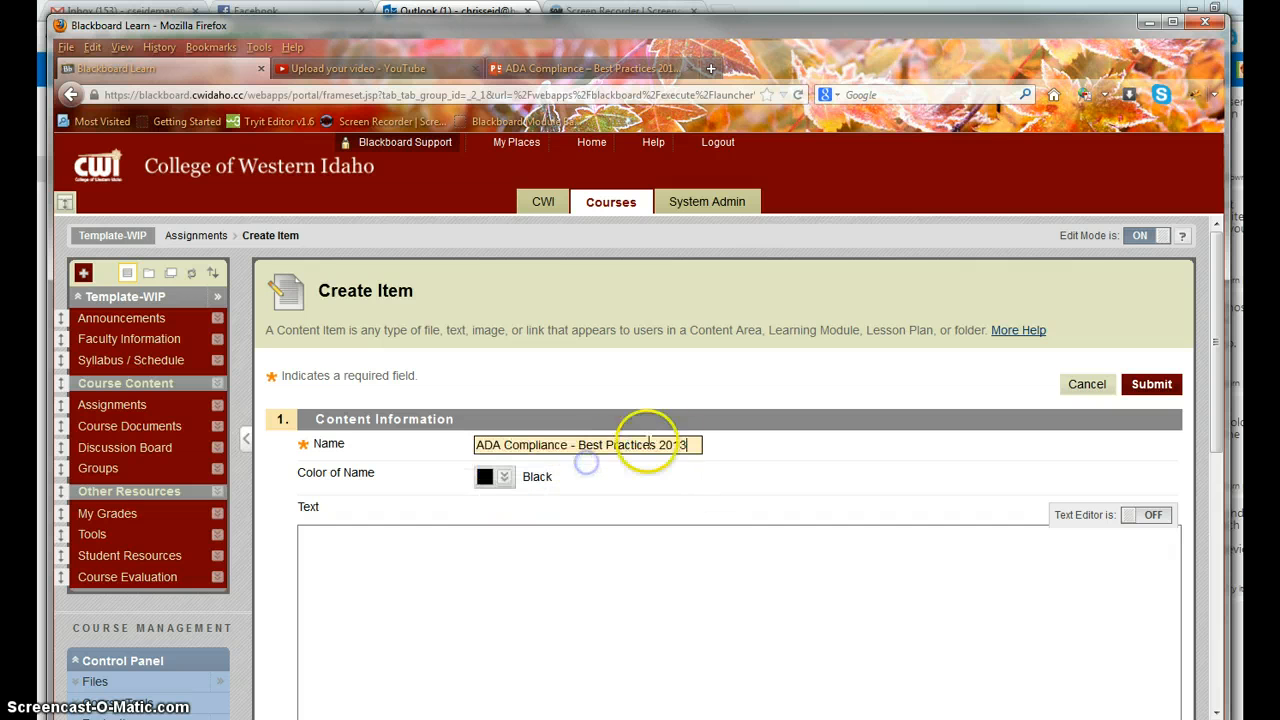
left_click(689, 445)
type("PPT")
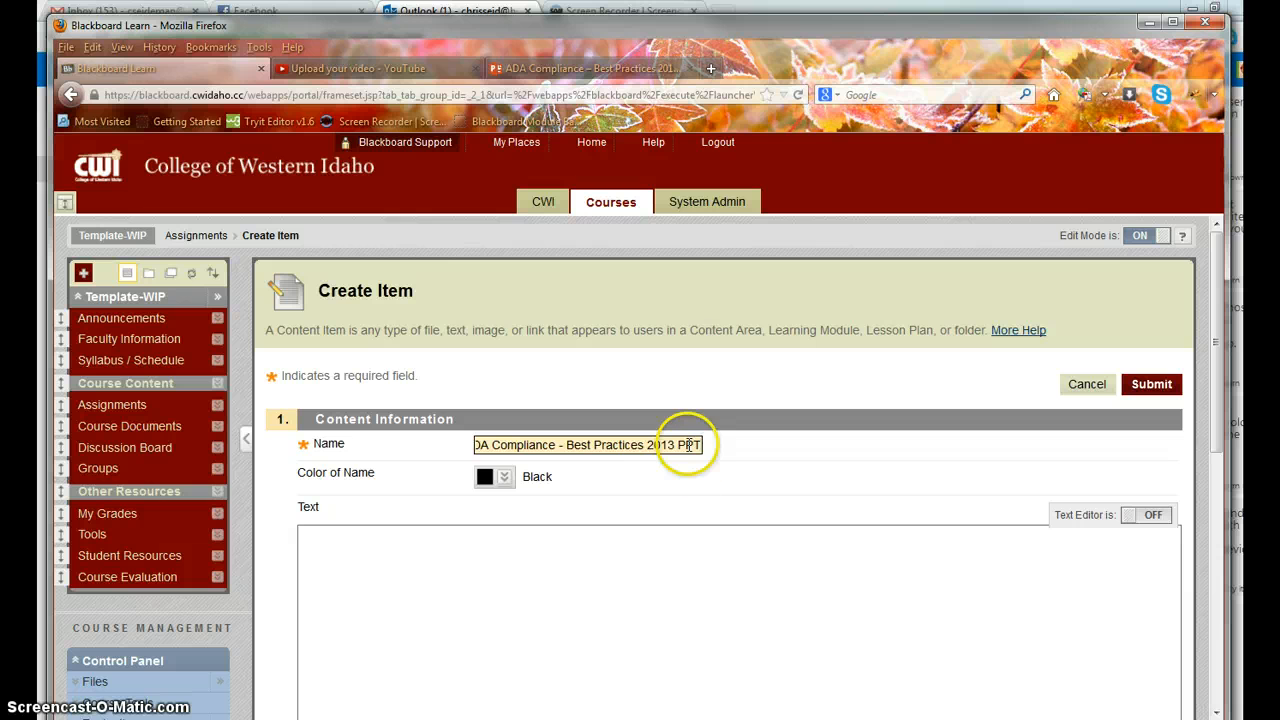
Enter "Here's the PowerPoint from last night's meeting:" as the item's text and paste the copied embed code below it
left_click(629, 551)
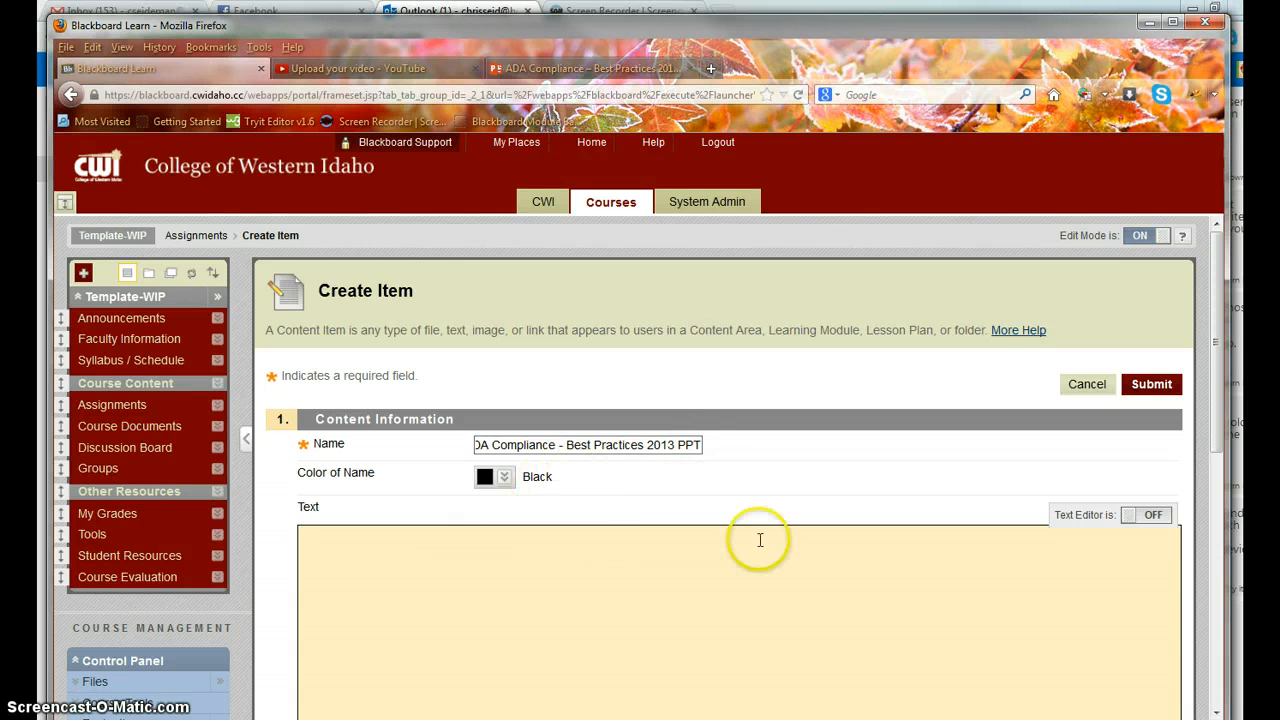
scroll(1037, 580, "down", 4)
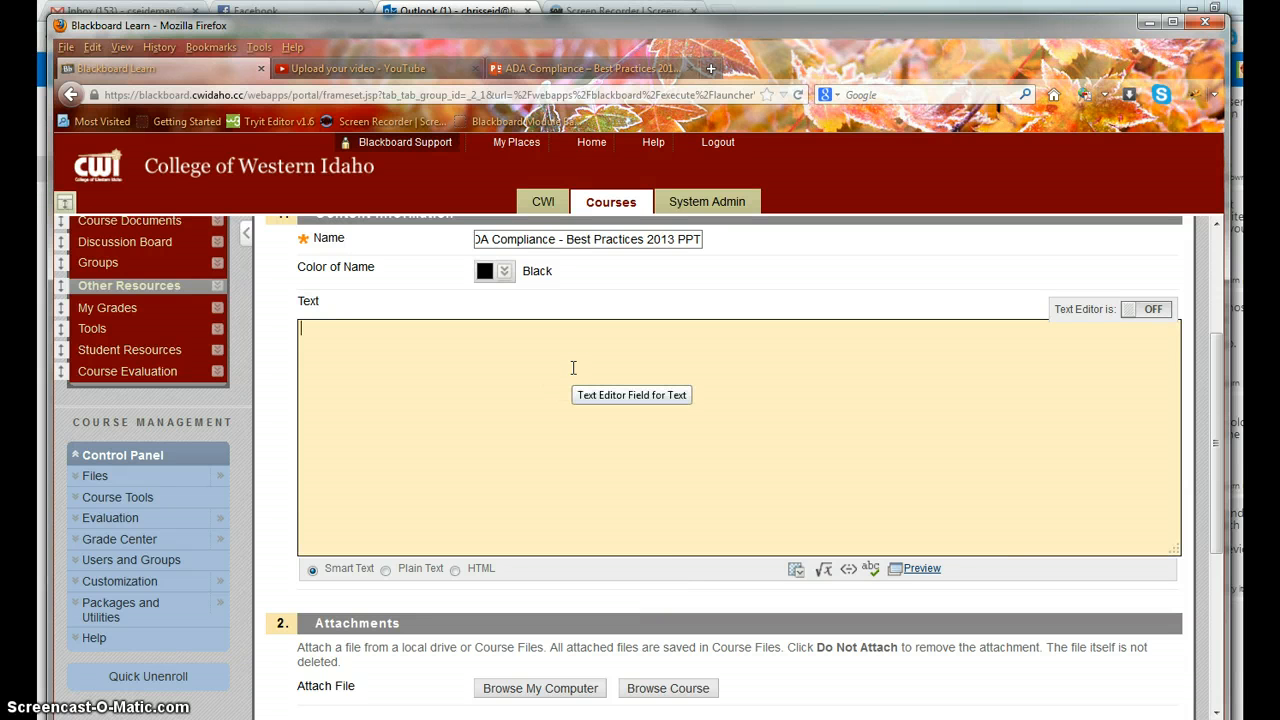
type("Here's the PowerPoint from last night's meeting:")
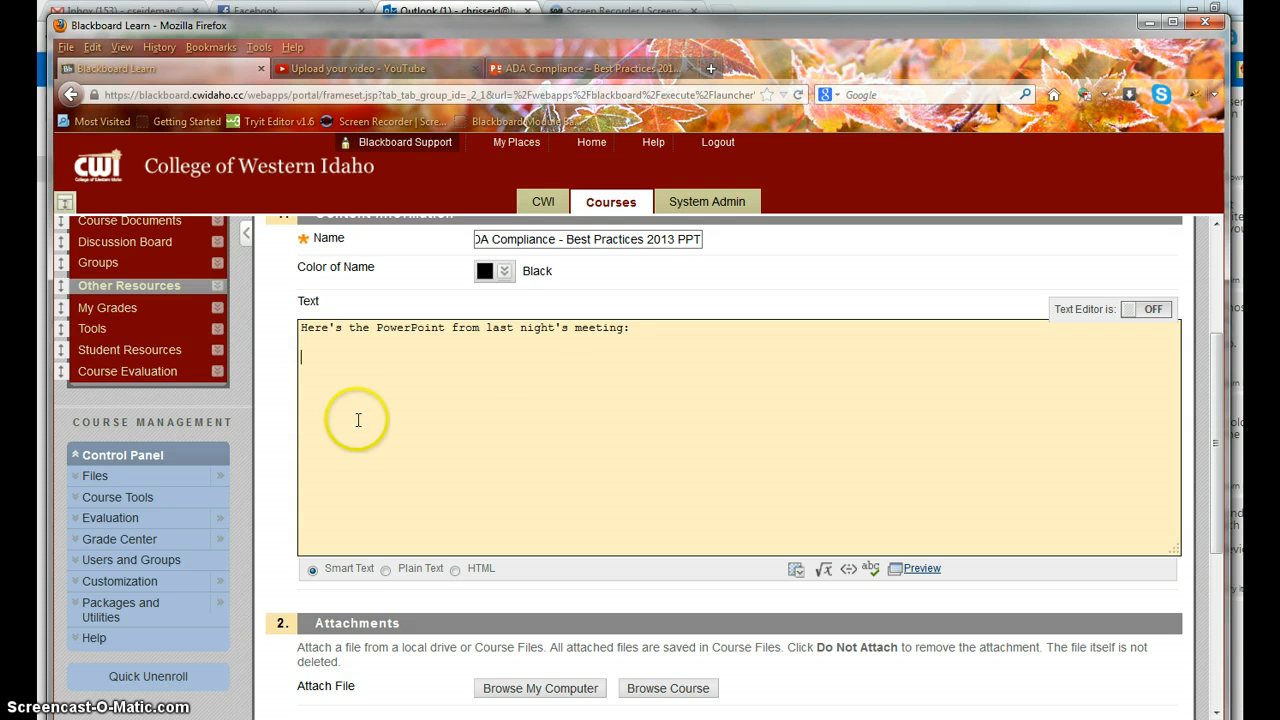
right_click(322, 378)
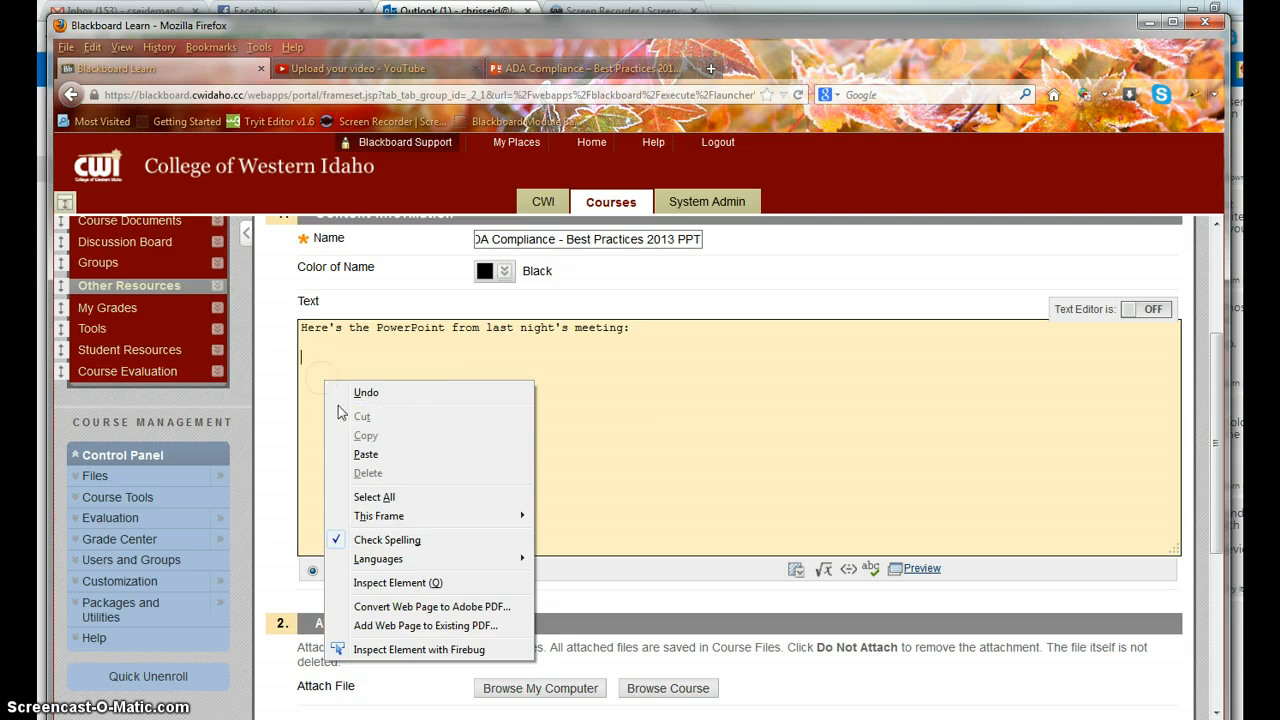
left_click(366, 454)
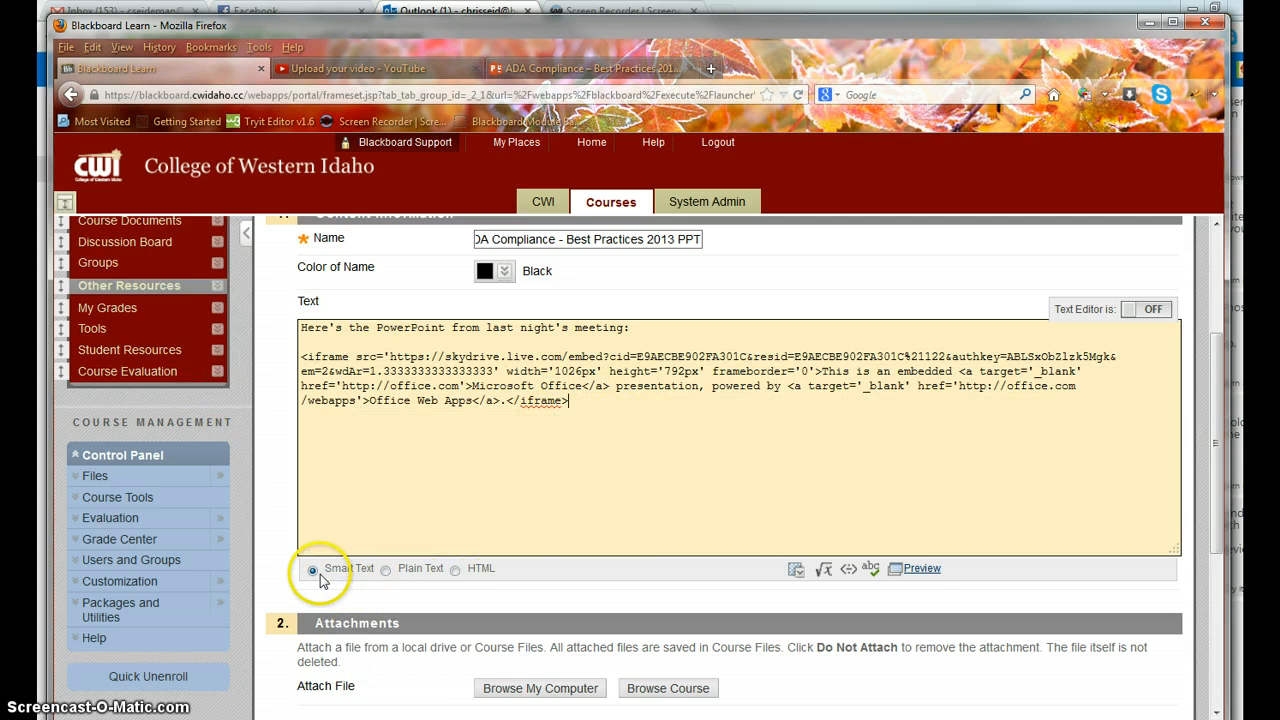
Submit the new item and check the embedded presentation on the Assignments page
scroll(1045, 594, "down", 4)
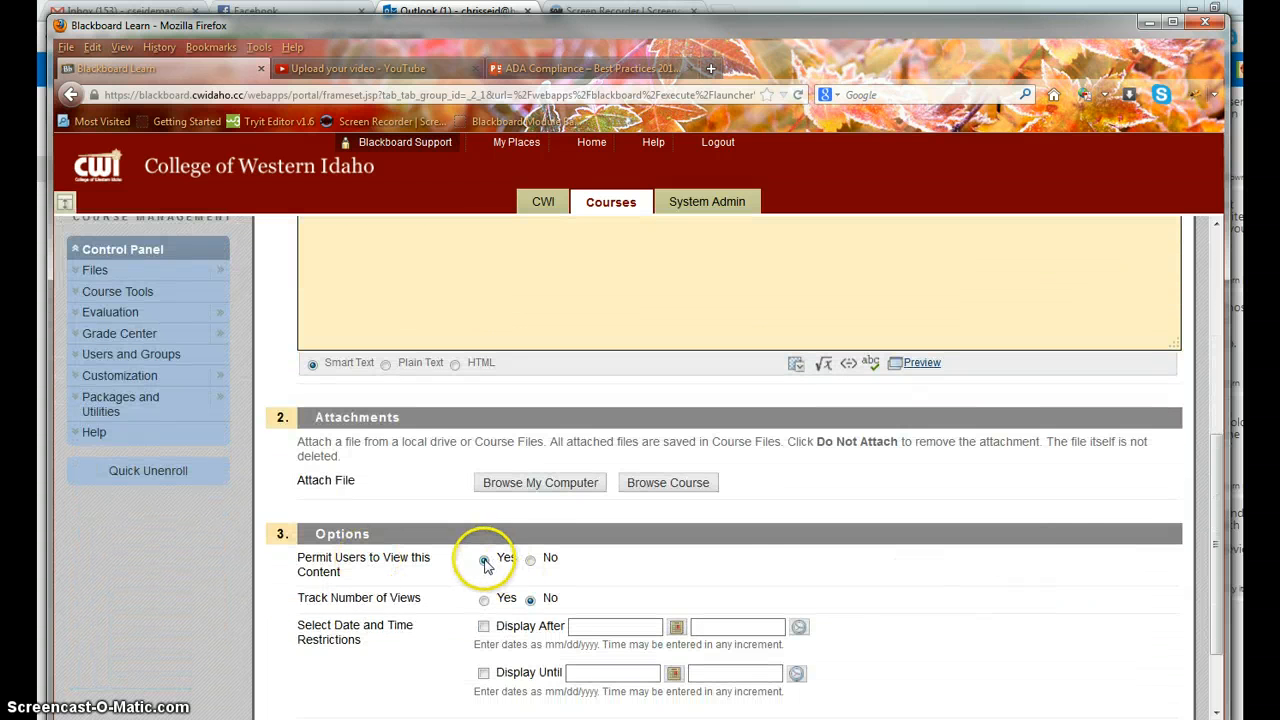
scroll(1114, 549, "down", 2)
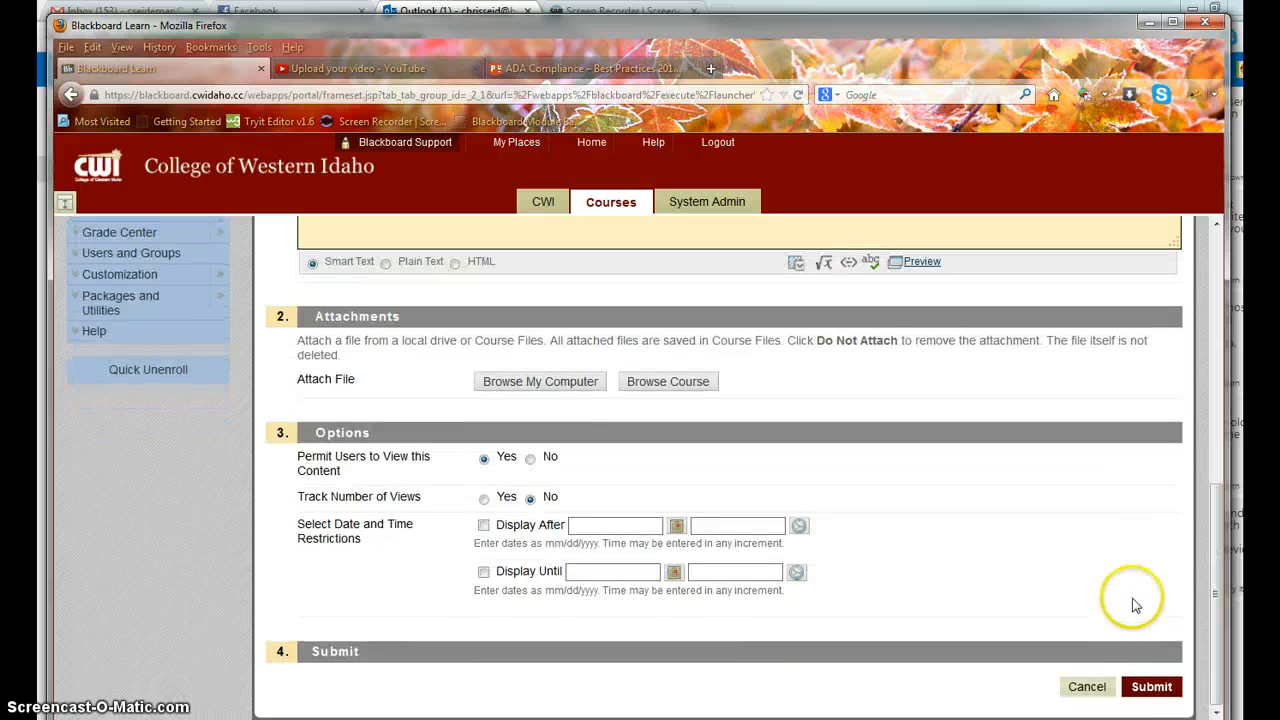
left_click(1143, 687)
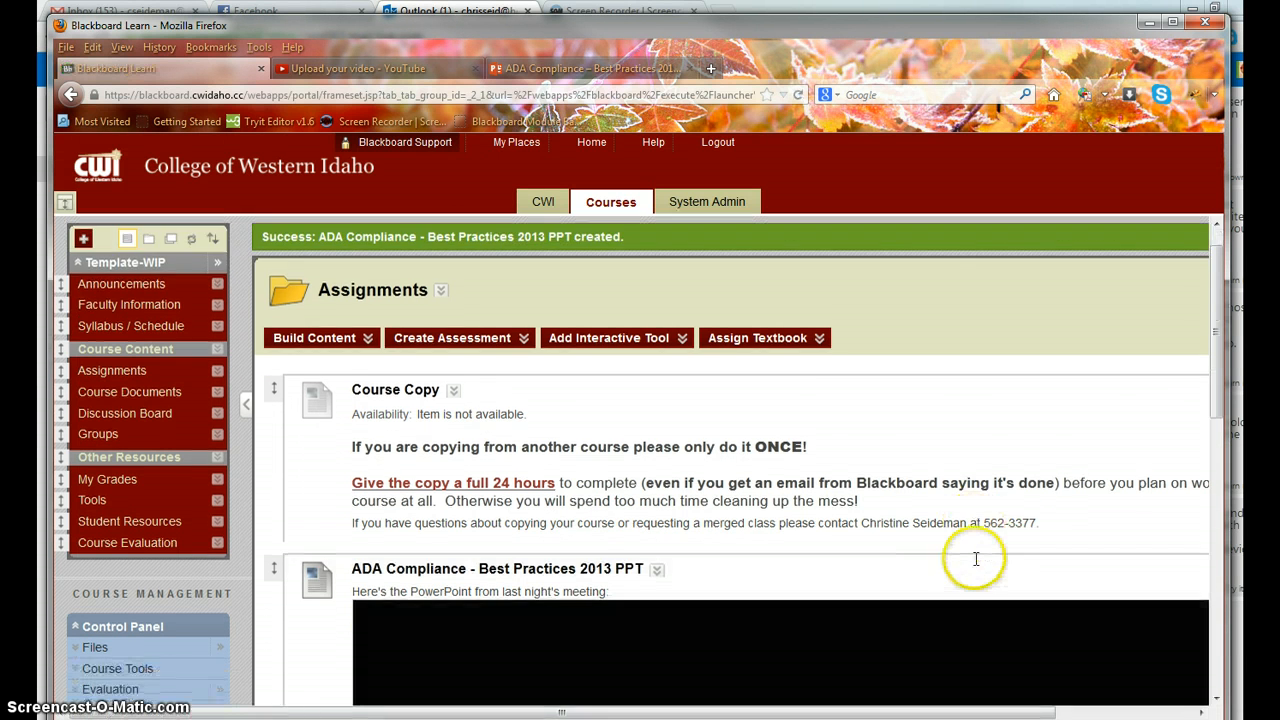
scroll(974, 557, "down", 6)
scroll(974, 557, "down", 3)
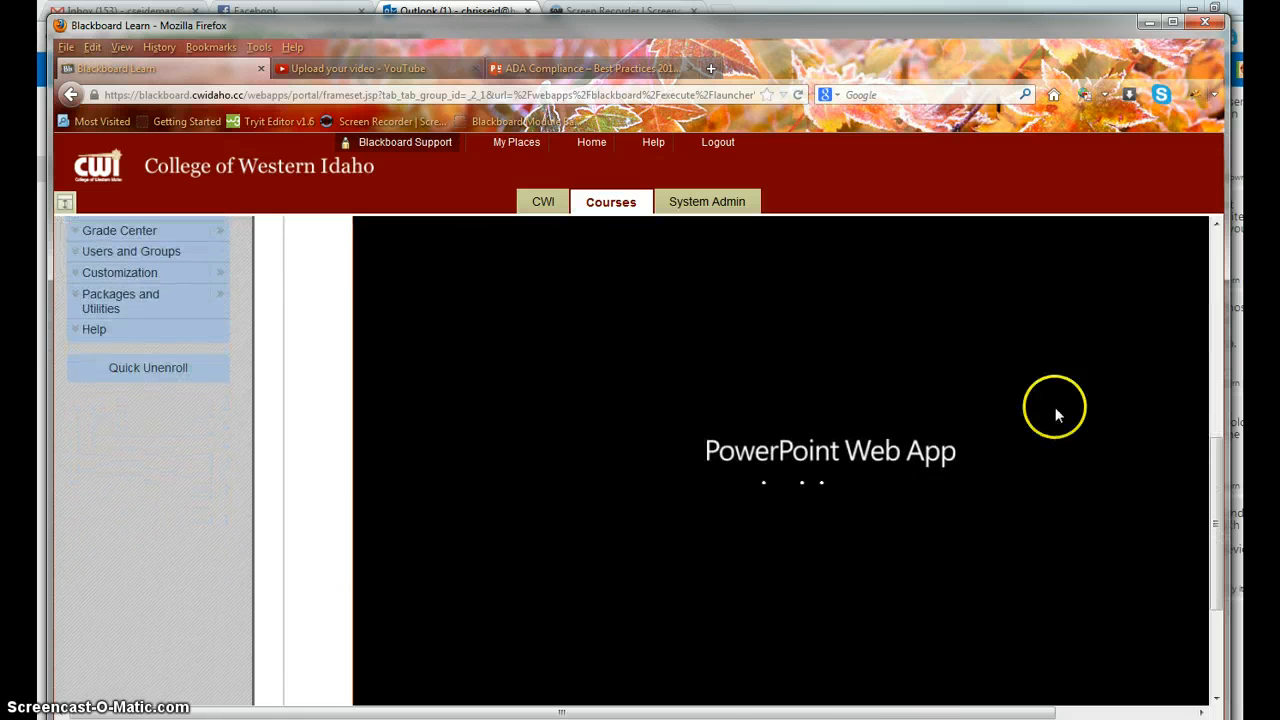
Check the embedded presentation on the Assignments page by advancing it to slide 2
scroll(972, 484, "down", 3)
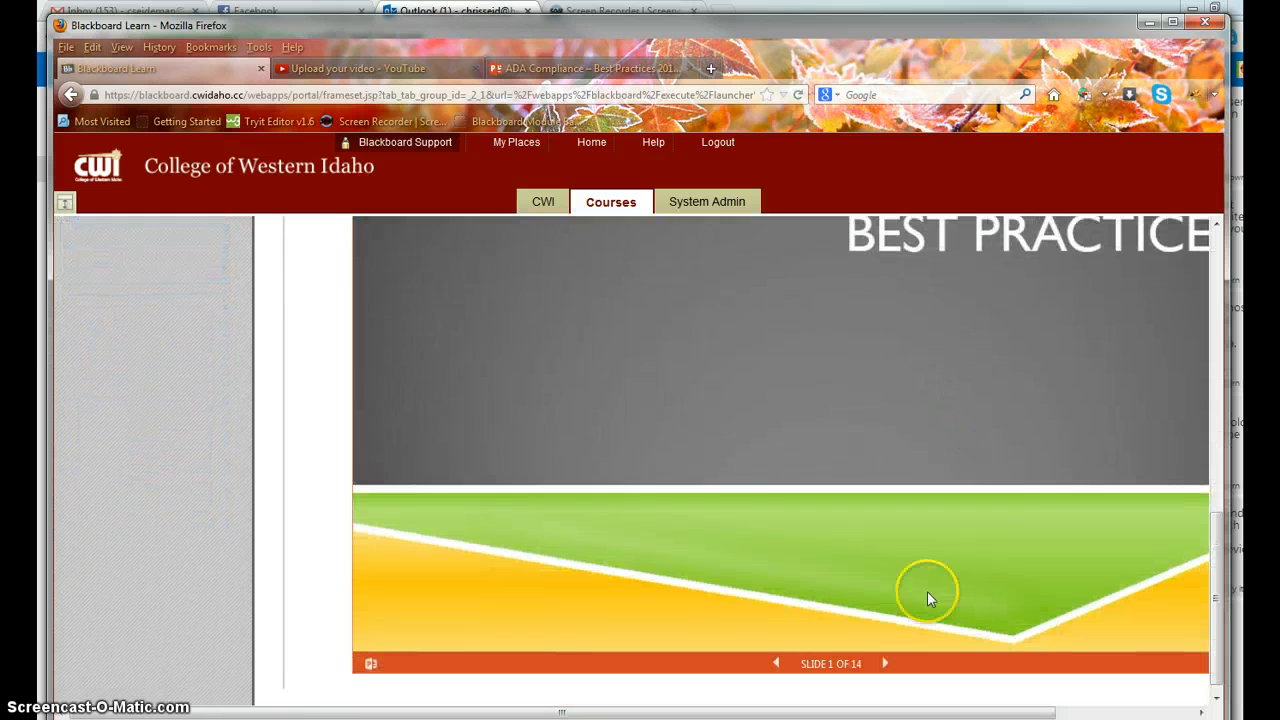
left_click_drag(832, 714, 852, 714)
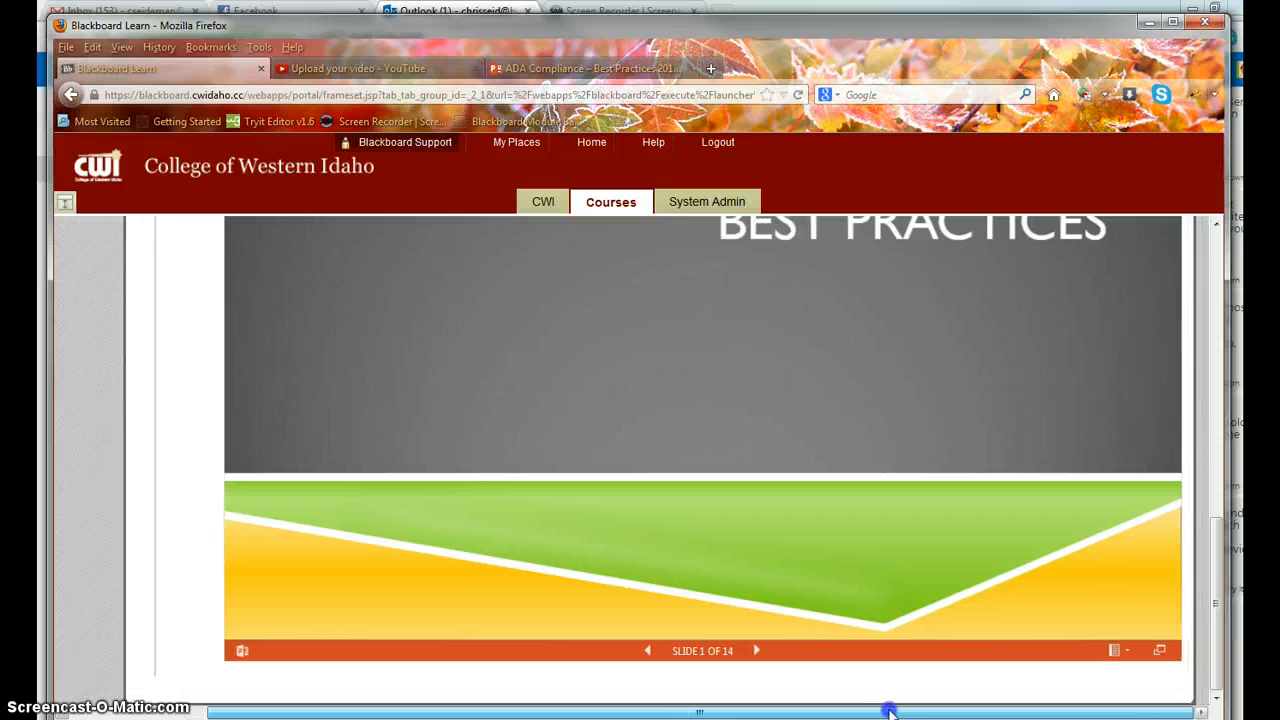
left_click(754, 651)
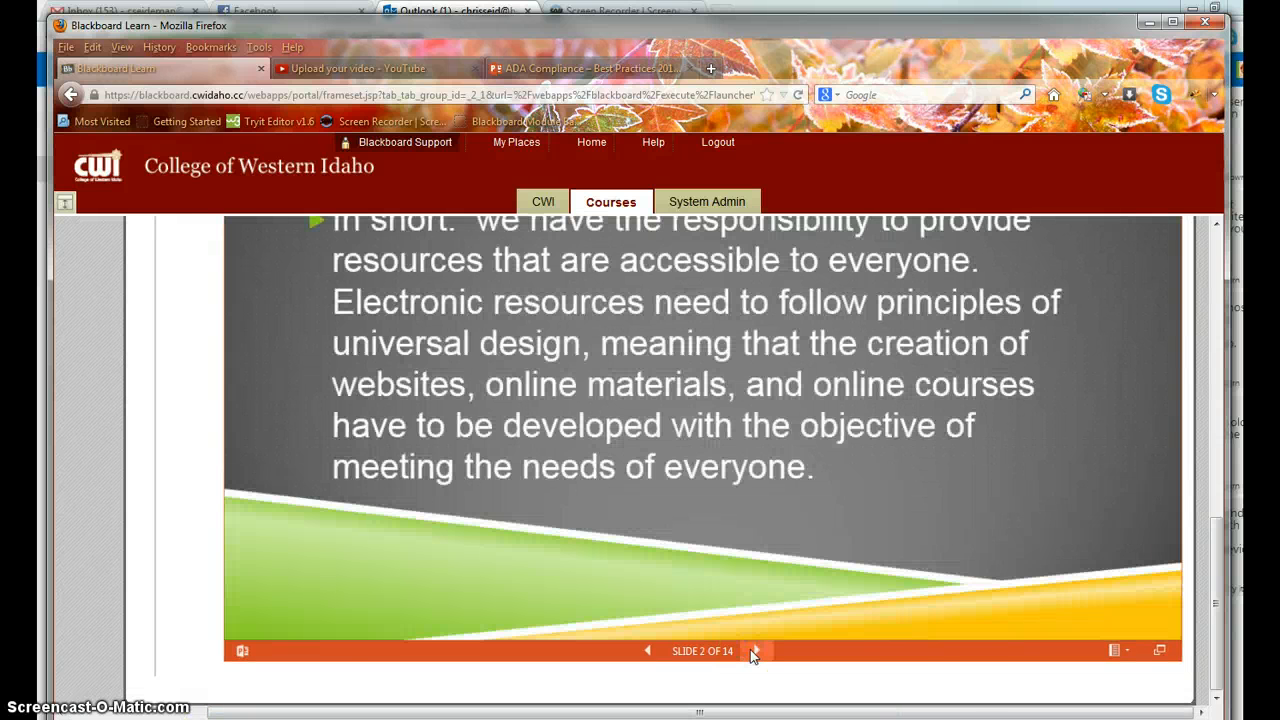
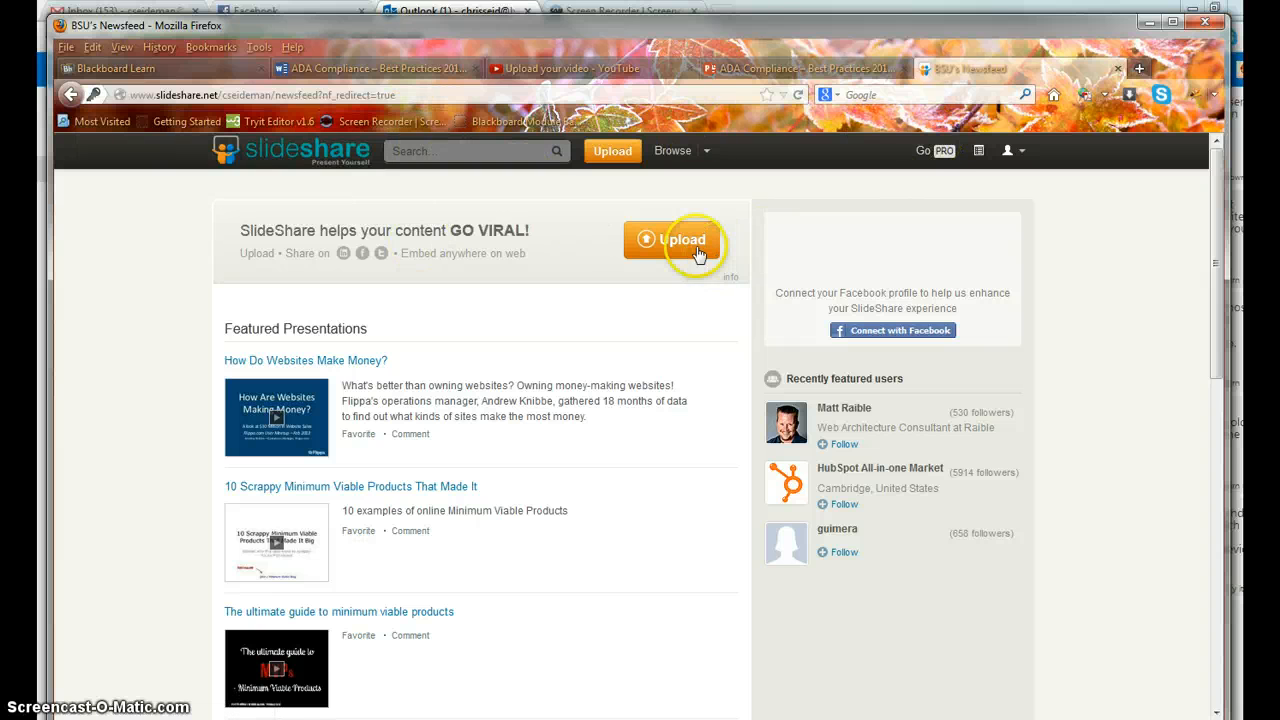
Upload the PowerPoint file "ADA Compliance – Best Practices 2013" from the Documents library to SlideShare and dismiss the conversion notice
left_click(659, 250)
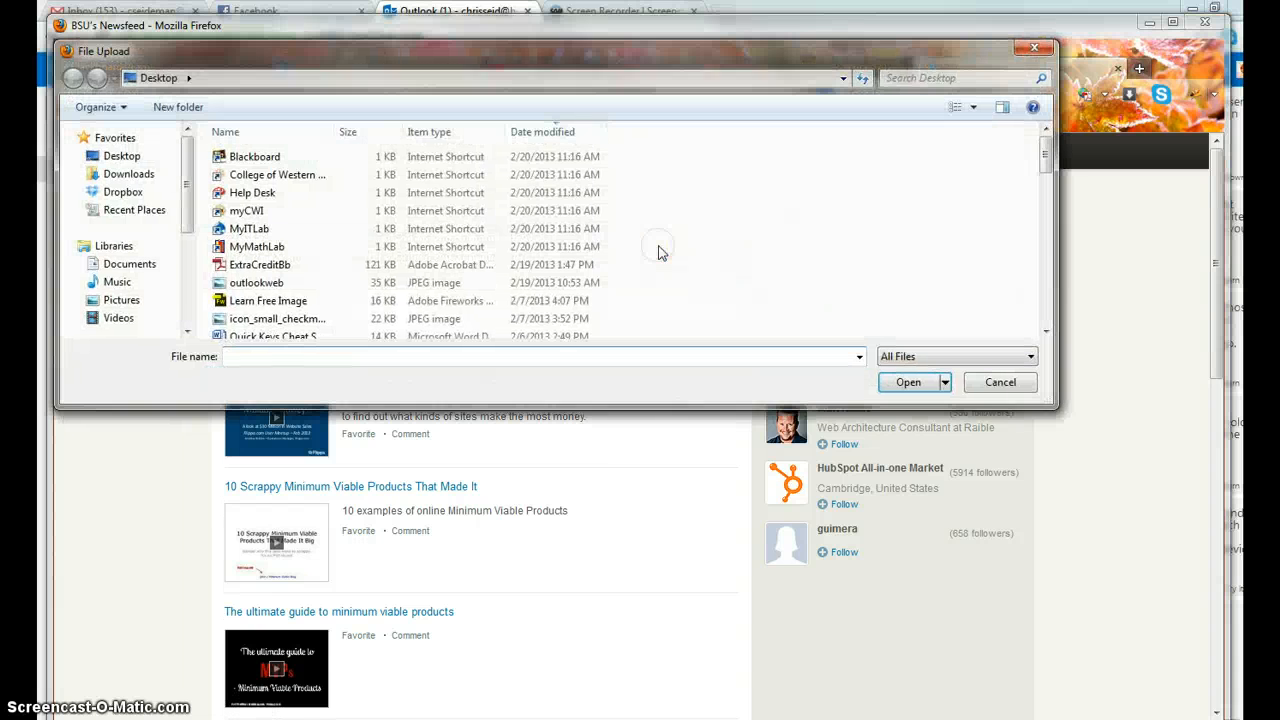
left_click(125, 265)
scroll(430, 310, "down", 2)
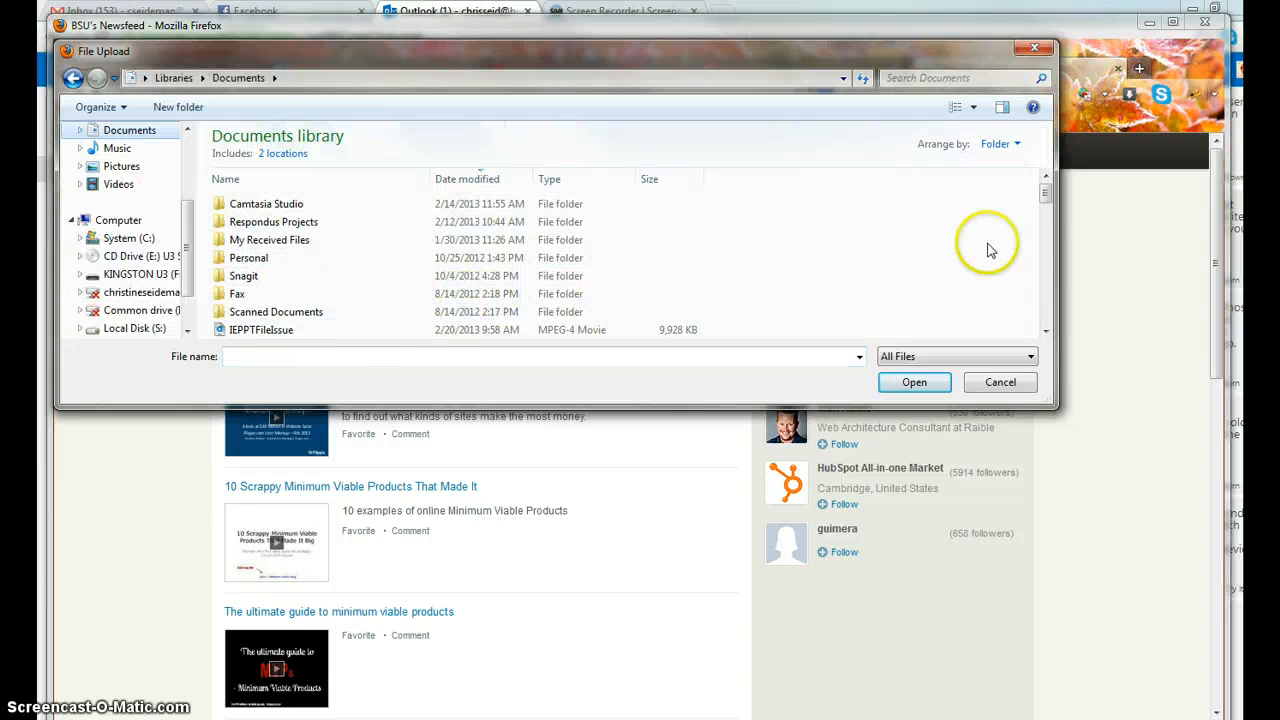
left_click_drag(1045, 190, 1047, 198)
left_click(420, 309)
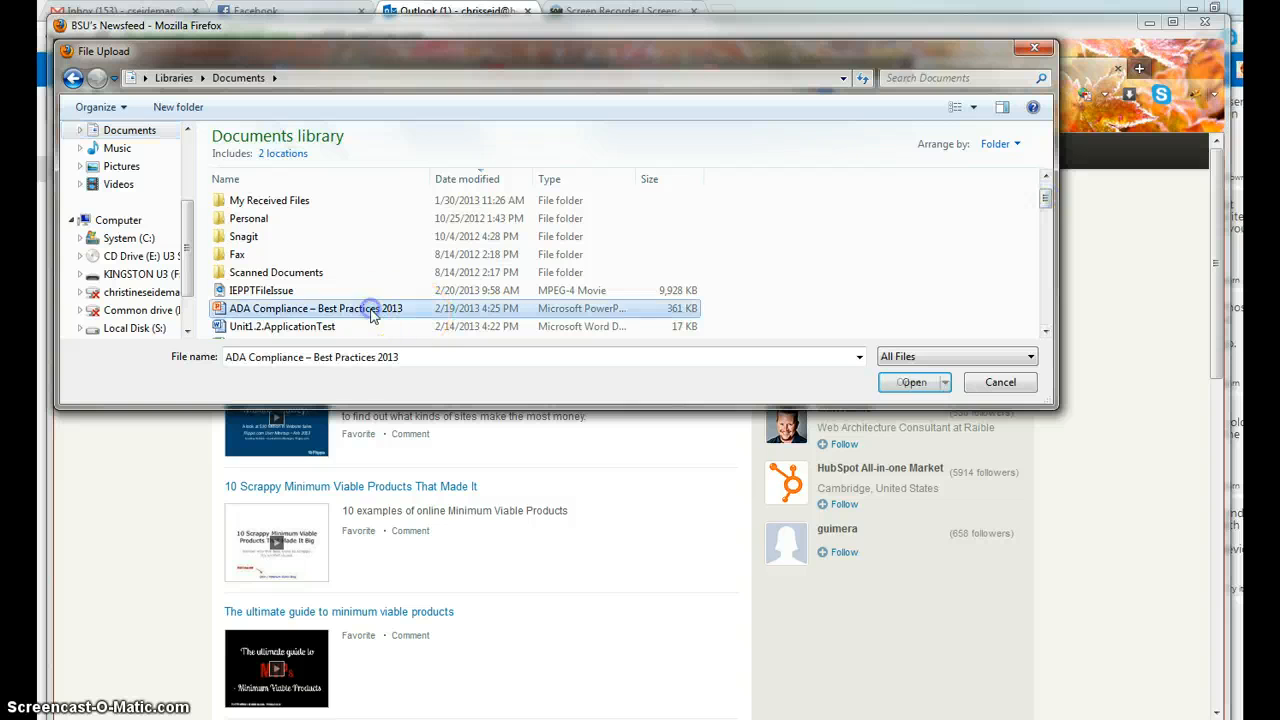
left_click(885, 392)
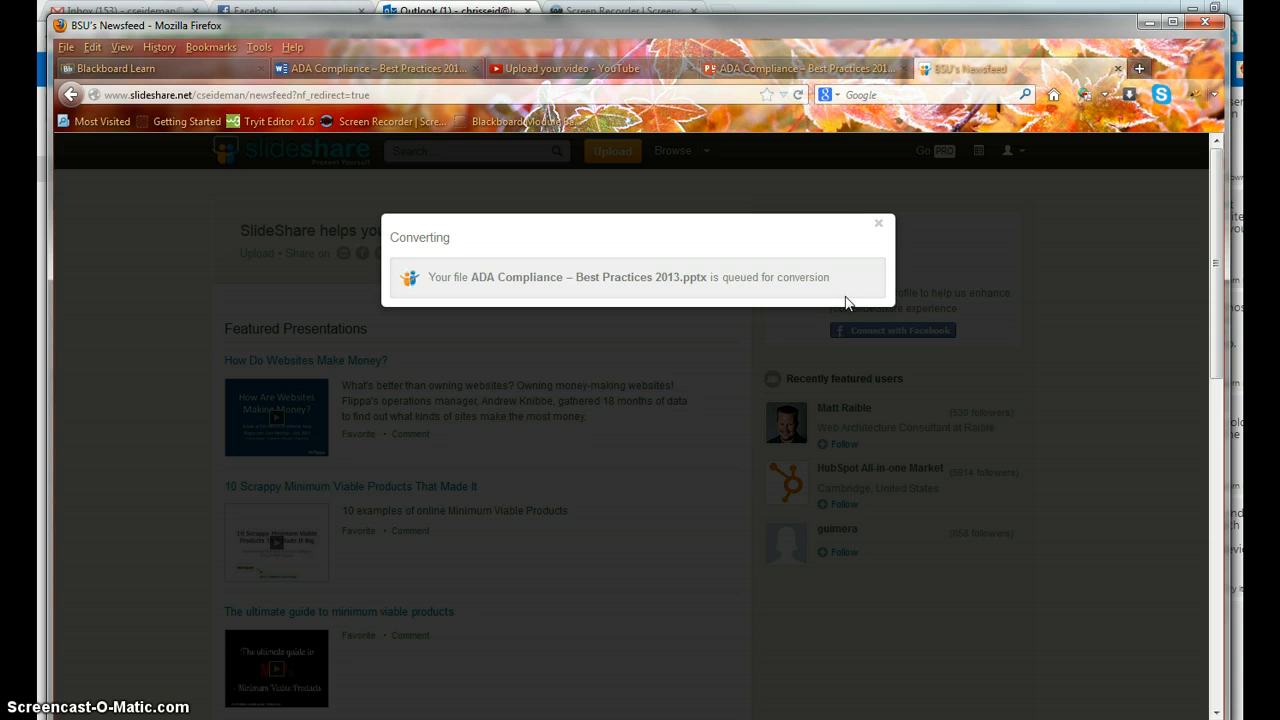
left_click(879, 225)
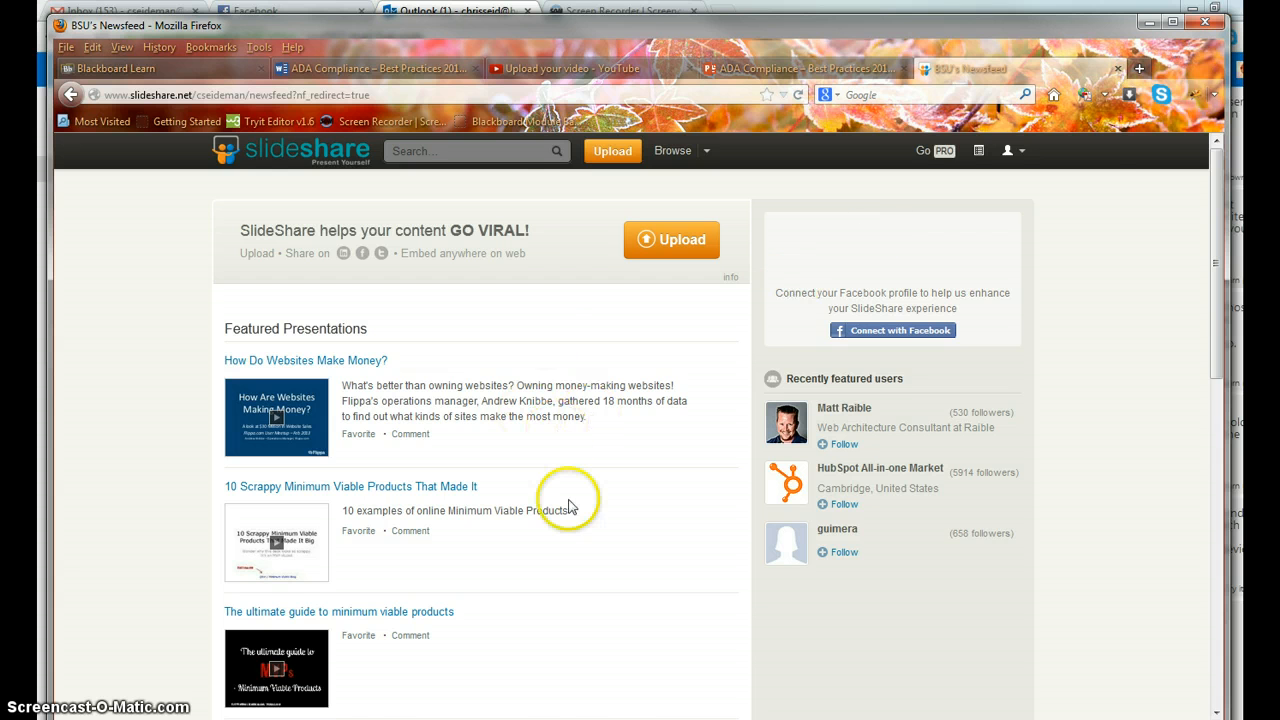
Open the list of own SlideShare uploads and select the title text of the Information Literacy presentation
scroll(569, 506, "down", 3)
scroll(569, 503, "up", 3)
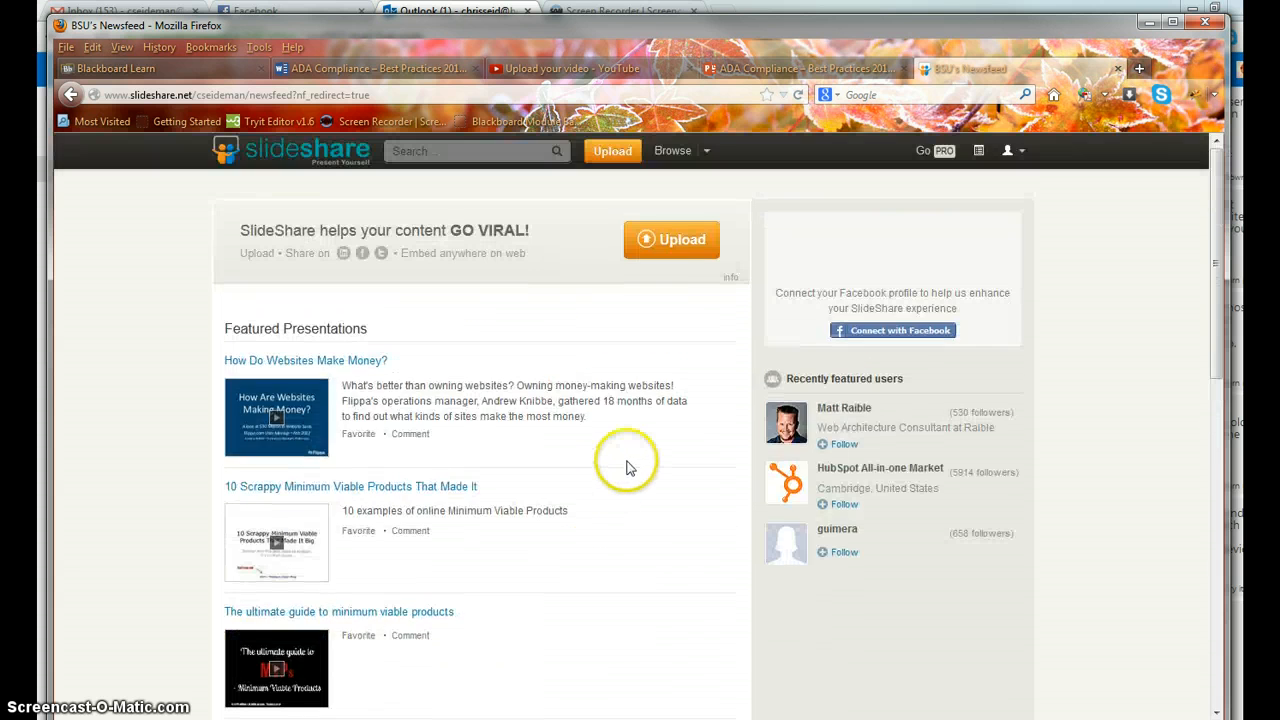
left_click(1012, 151)
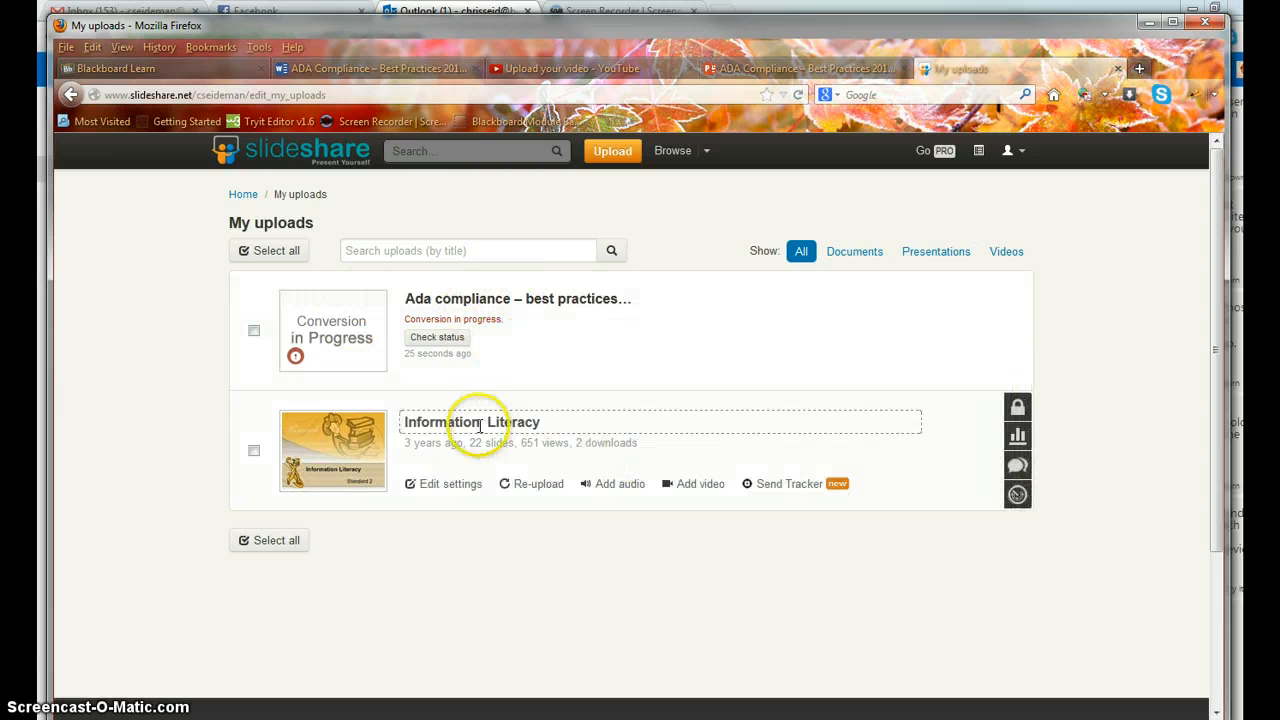
left_click(537, 424)
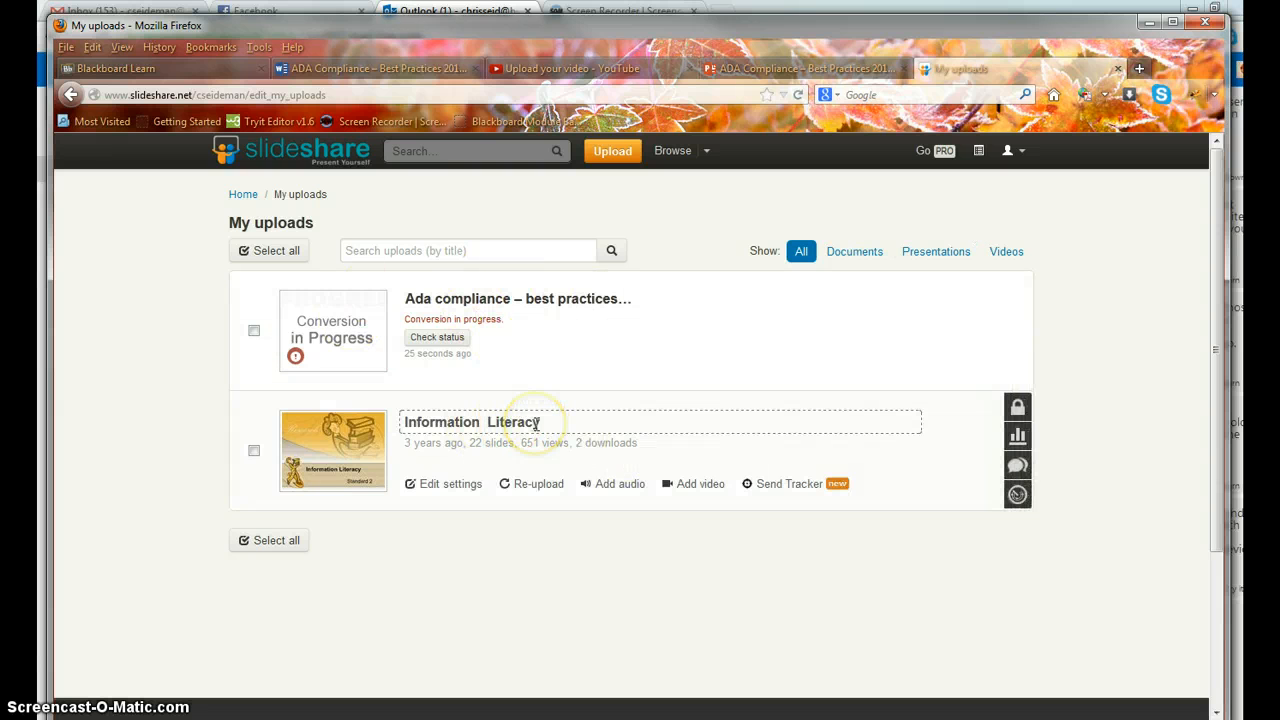
left_click_drag(559, 424, 405, 424)
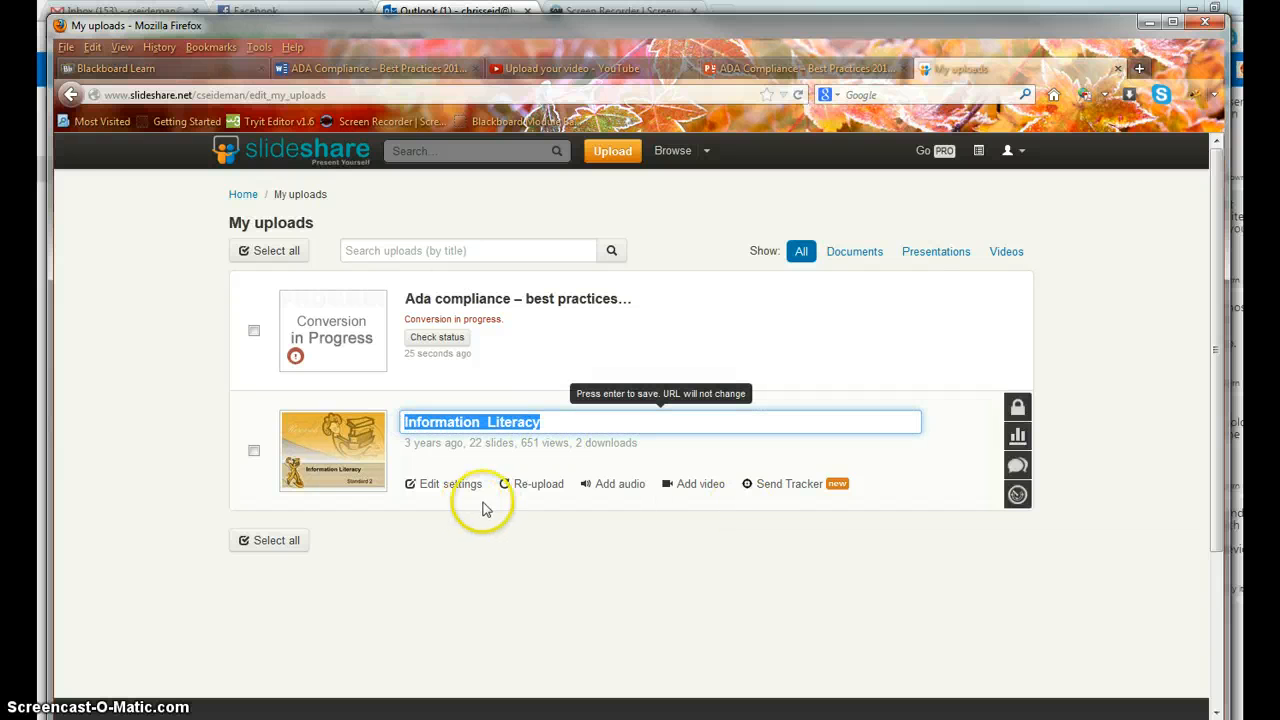
Switch to Blackboard Learn, start a SlideShare Presentation mashup in Assignments and set its search type to Specific Presentation (URL)
left_click(130, 70)
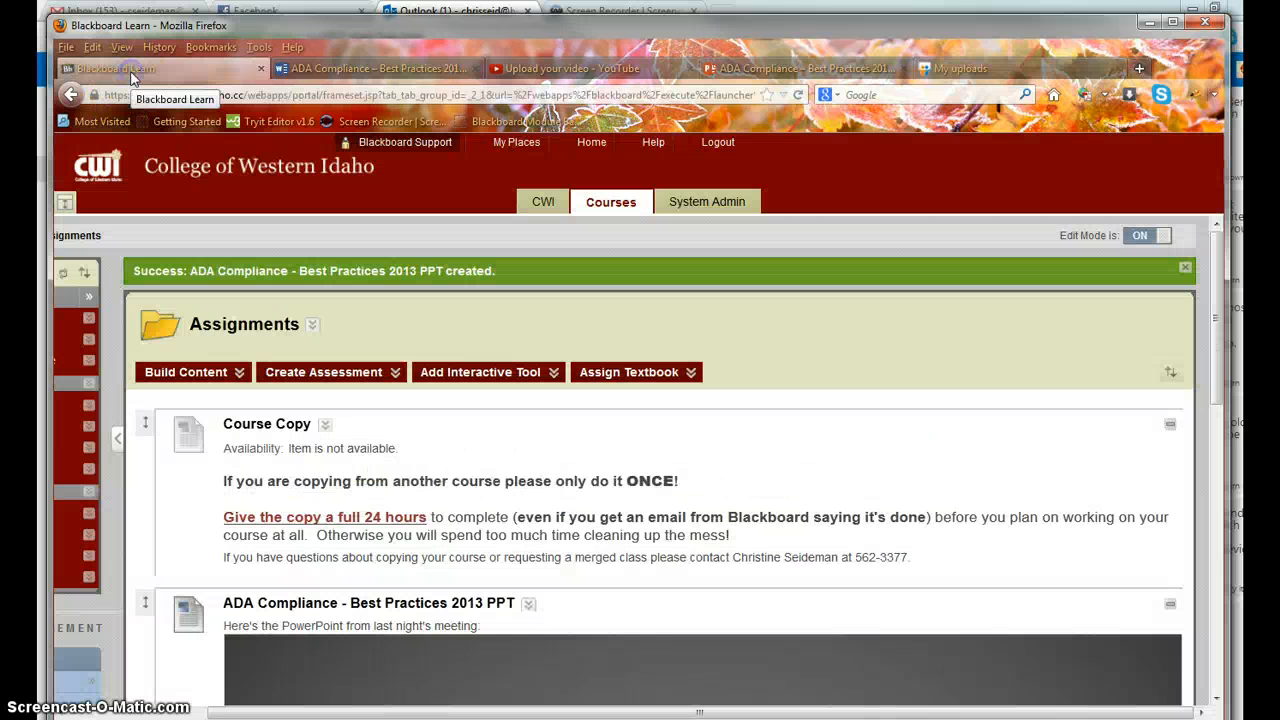
left_click(188, 373)
left_click(190, 374)
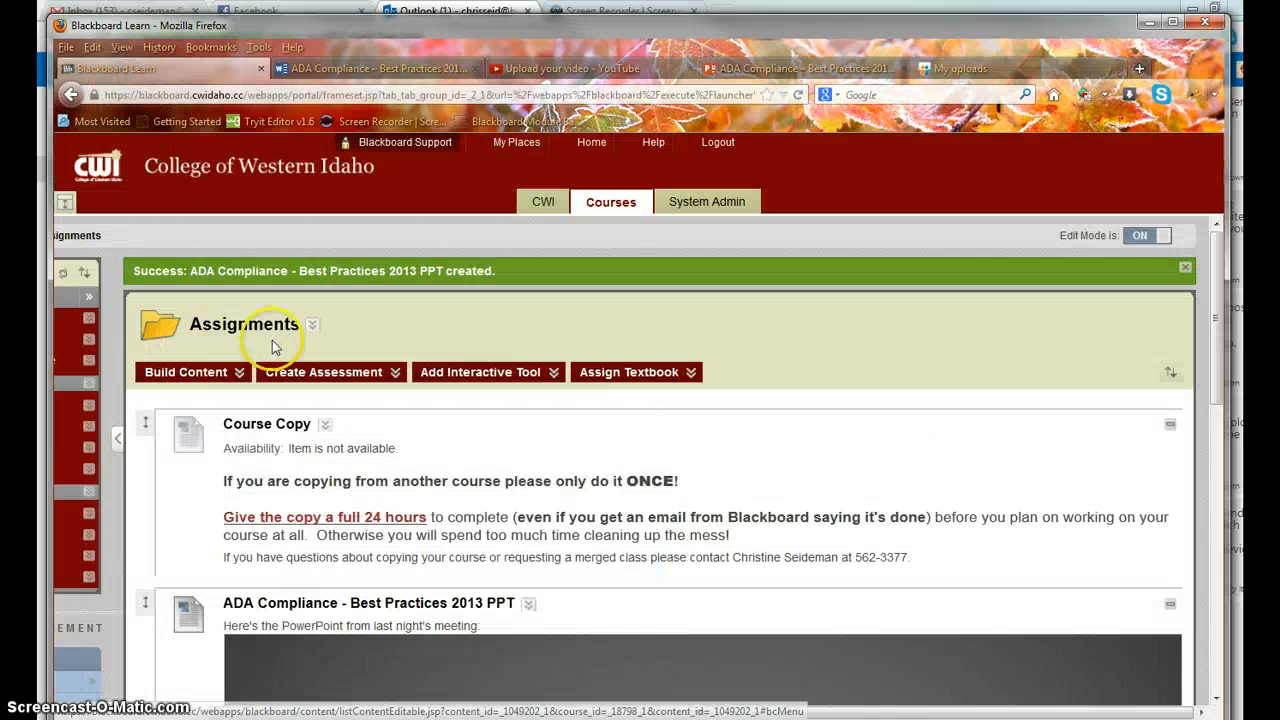
left_click(190, 374)
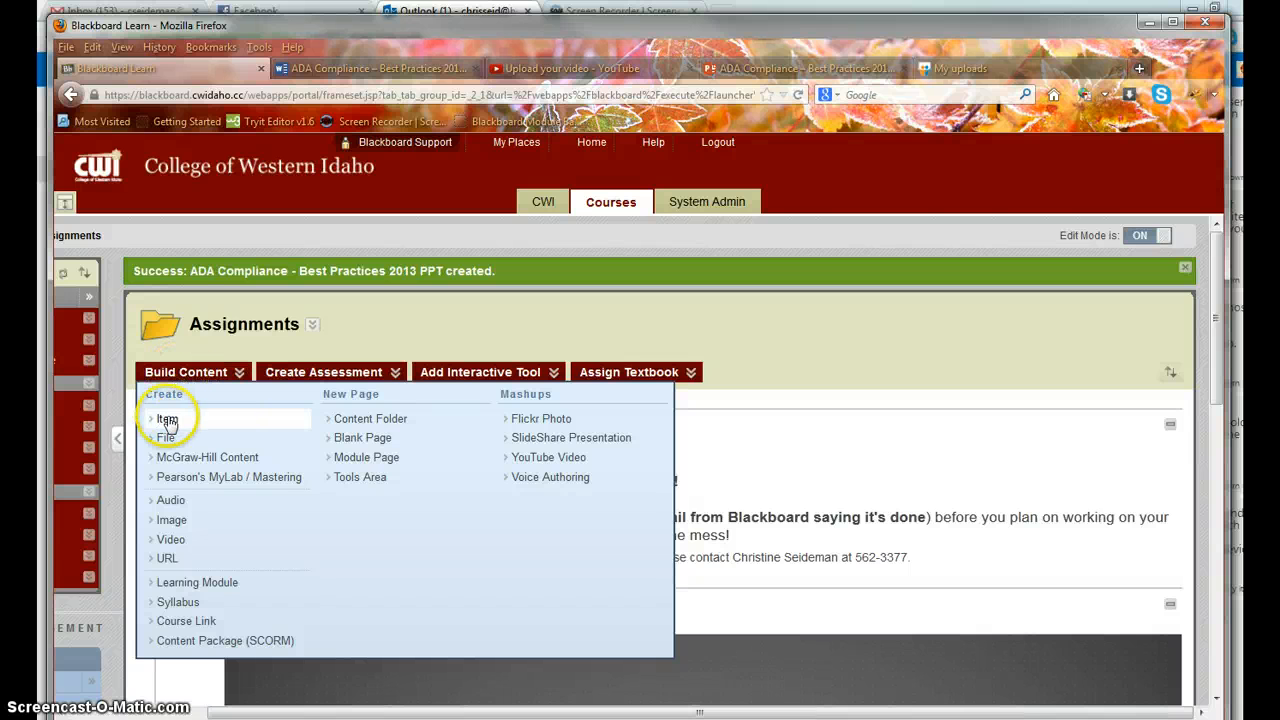
left_click(628, 445)
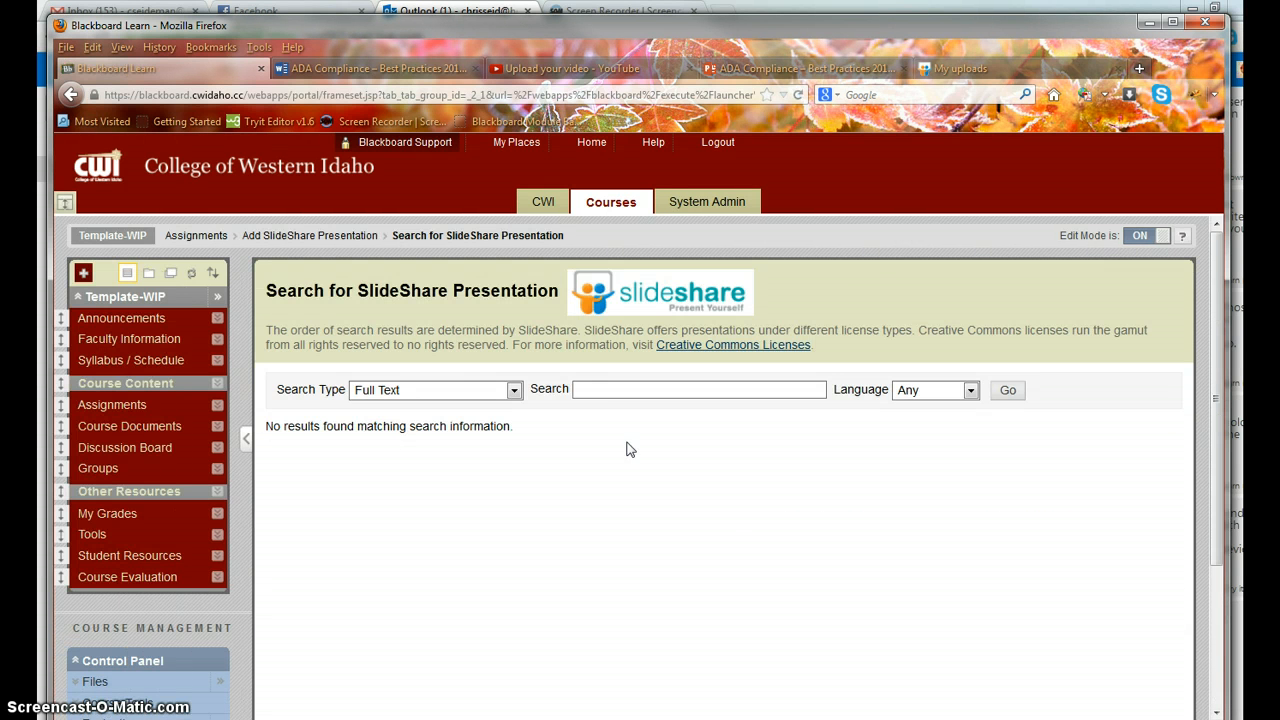
left_click(425, 391)
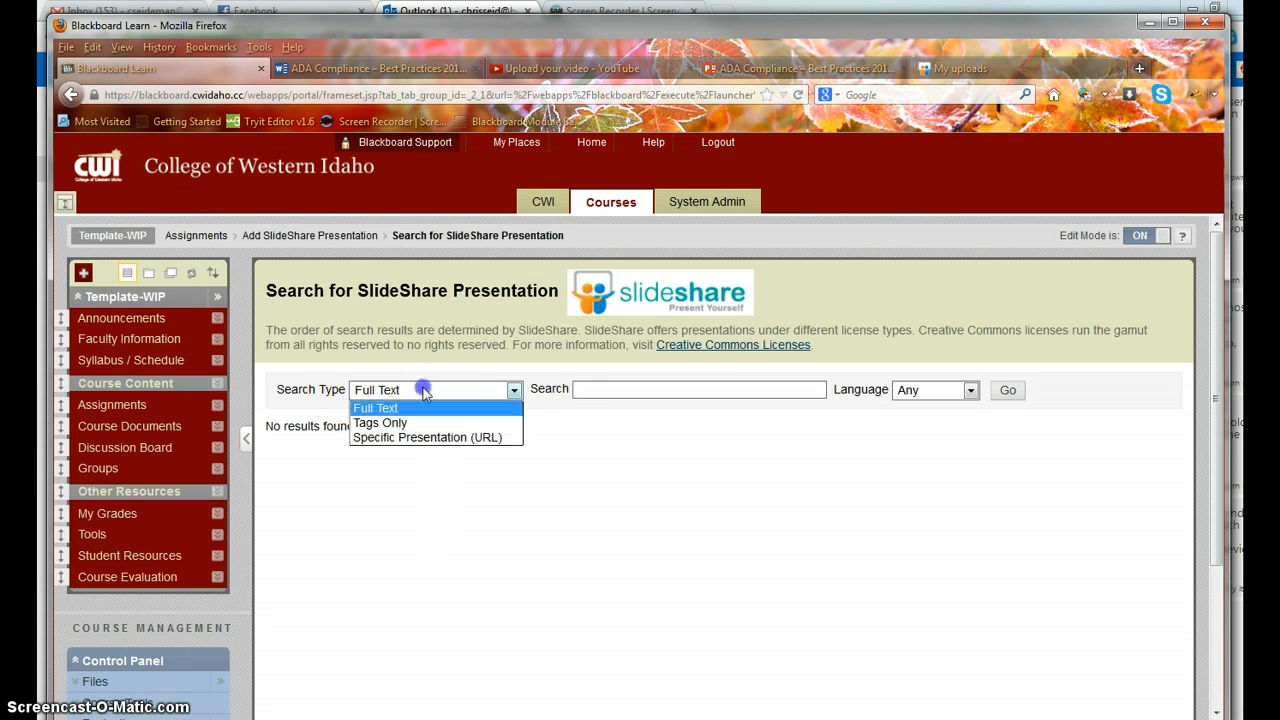
left_click(433, 438)
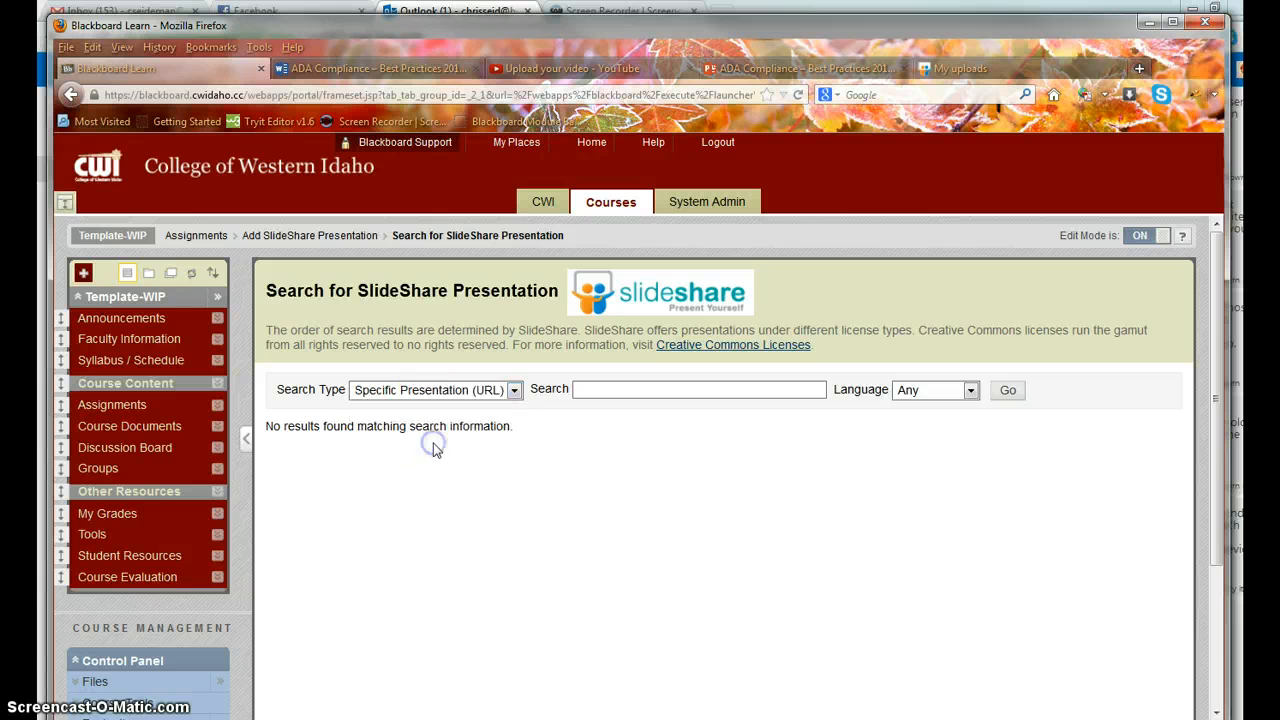
Copy the web address of the Information Literacy presentation on SlideShare and search for it in Blackboard's SlideShare search
left_click(1010, 68)
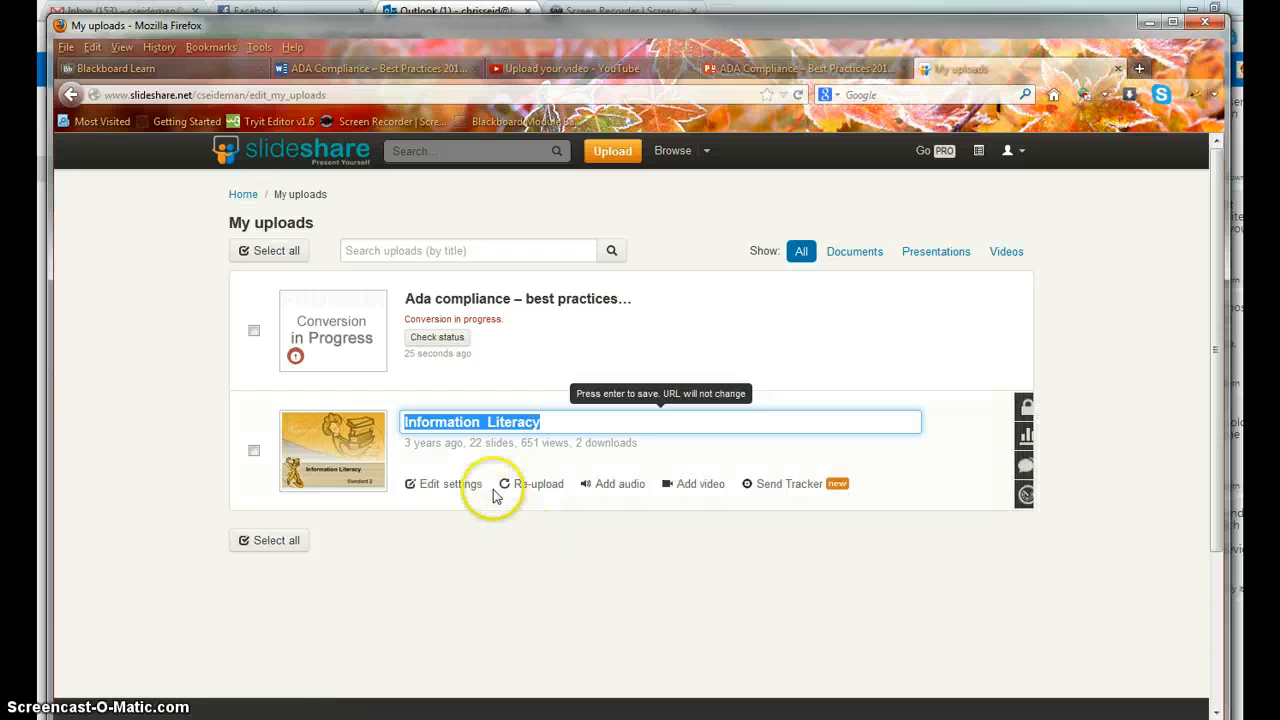
left_click(327, 456)
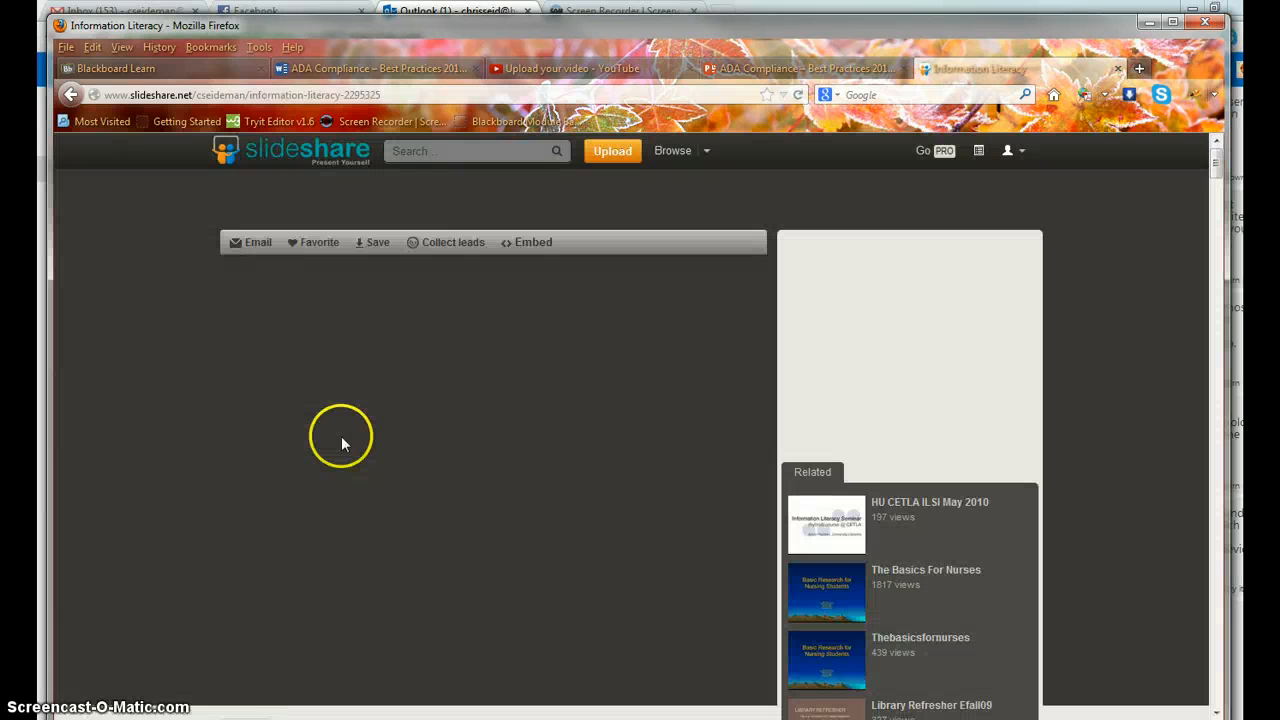
left_click(438, 93)
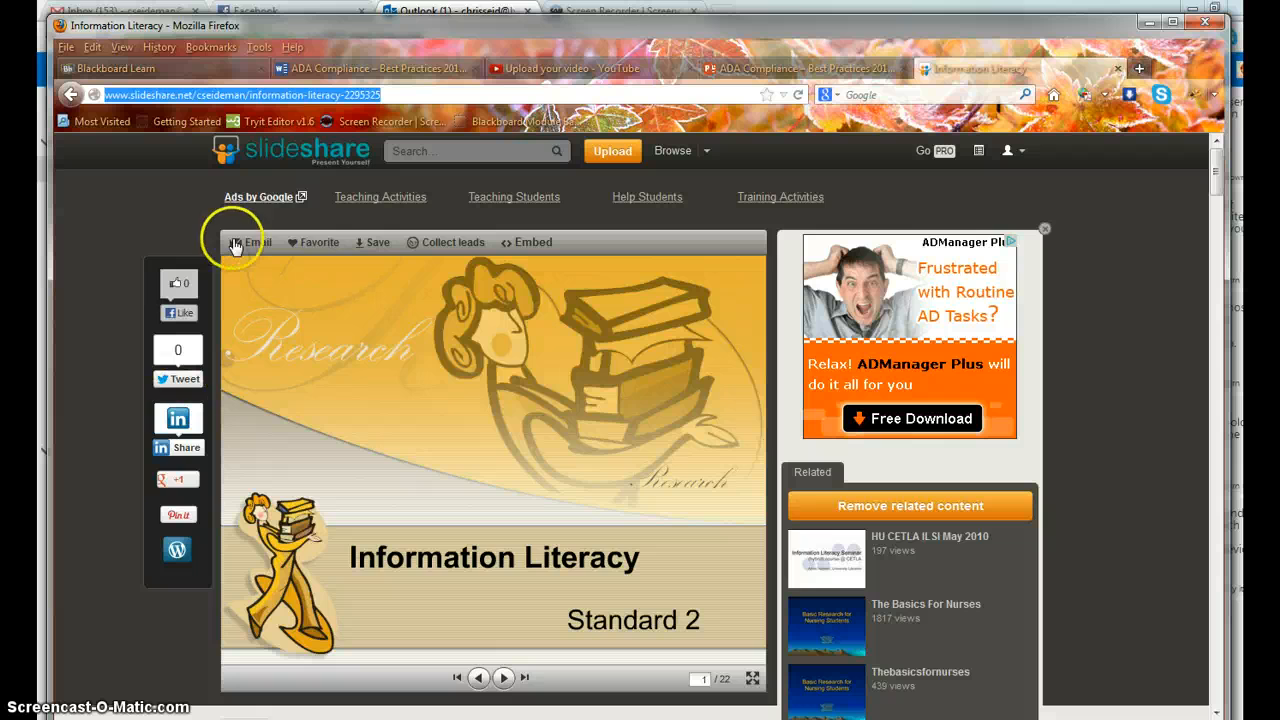
left_click(205, 73)
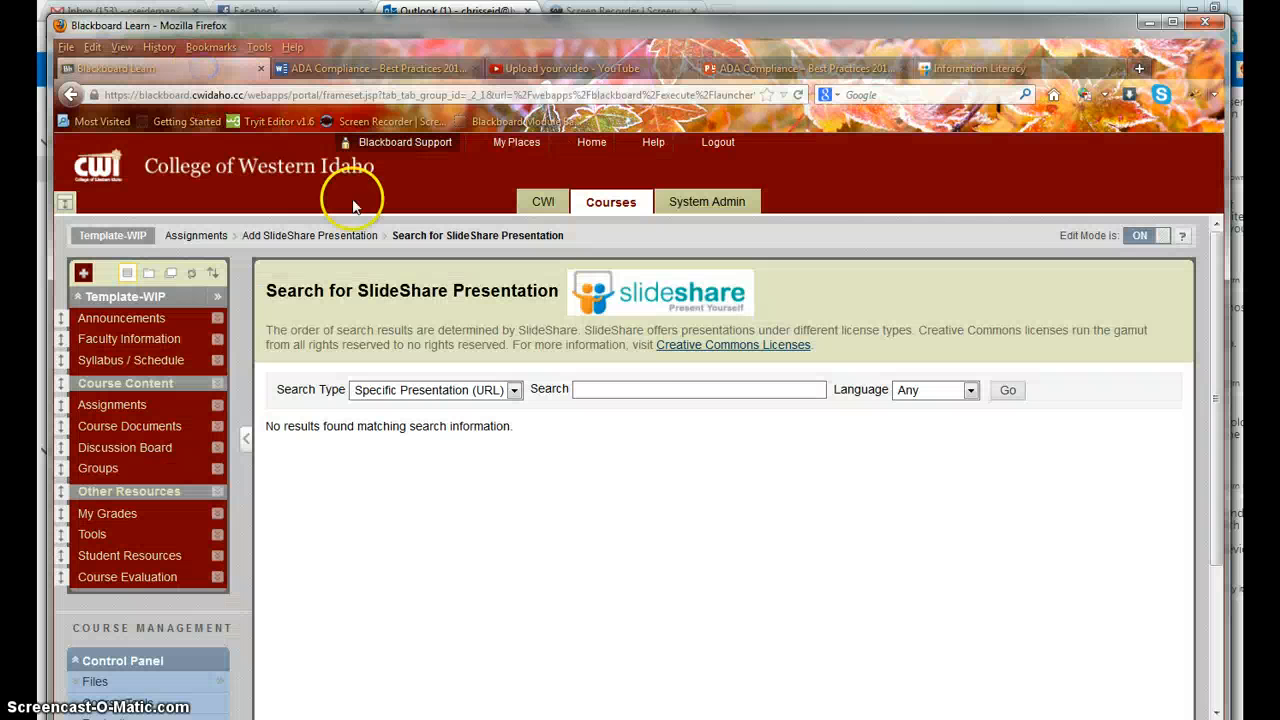
left_click(632, 392)
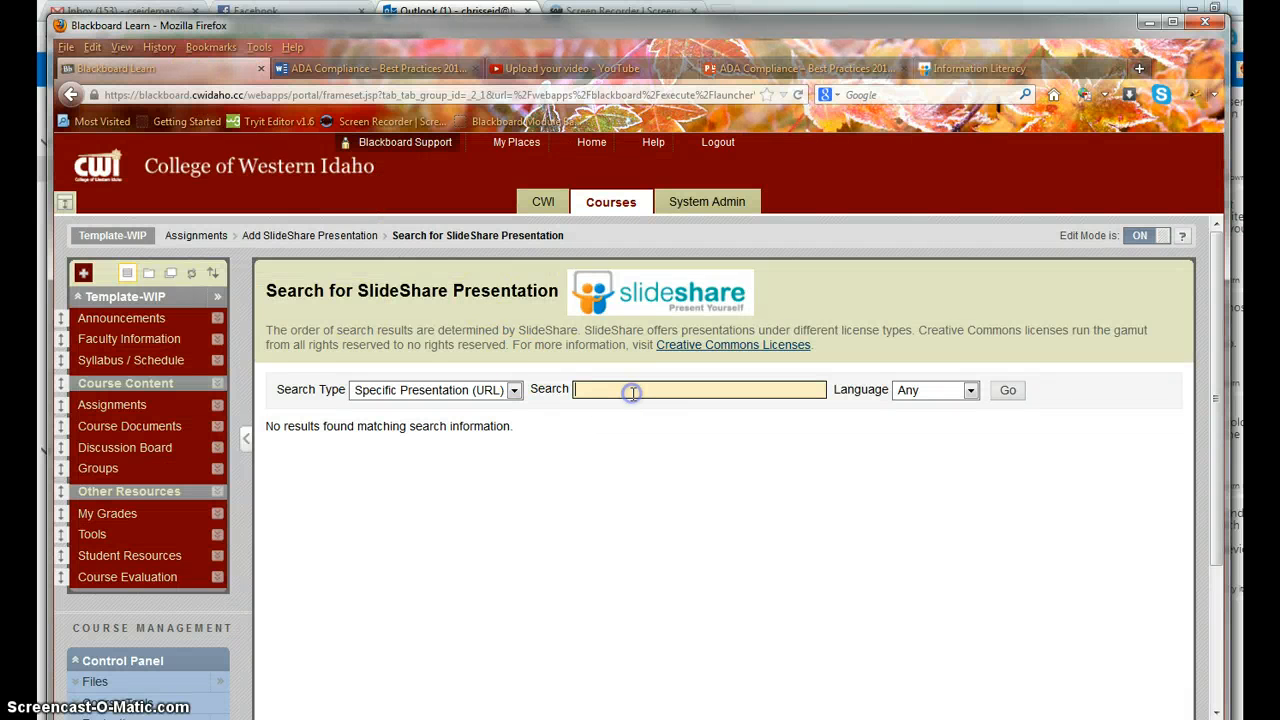
key("ctrl+v")
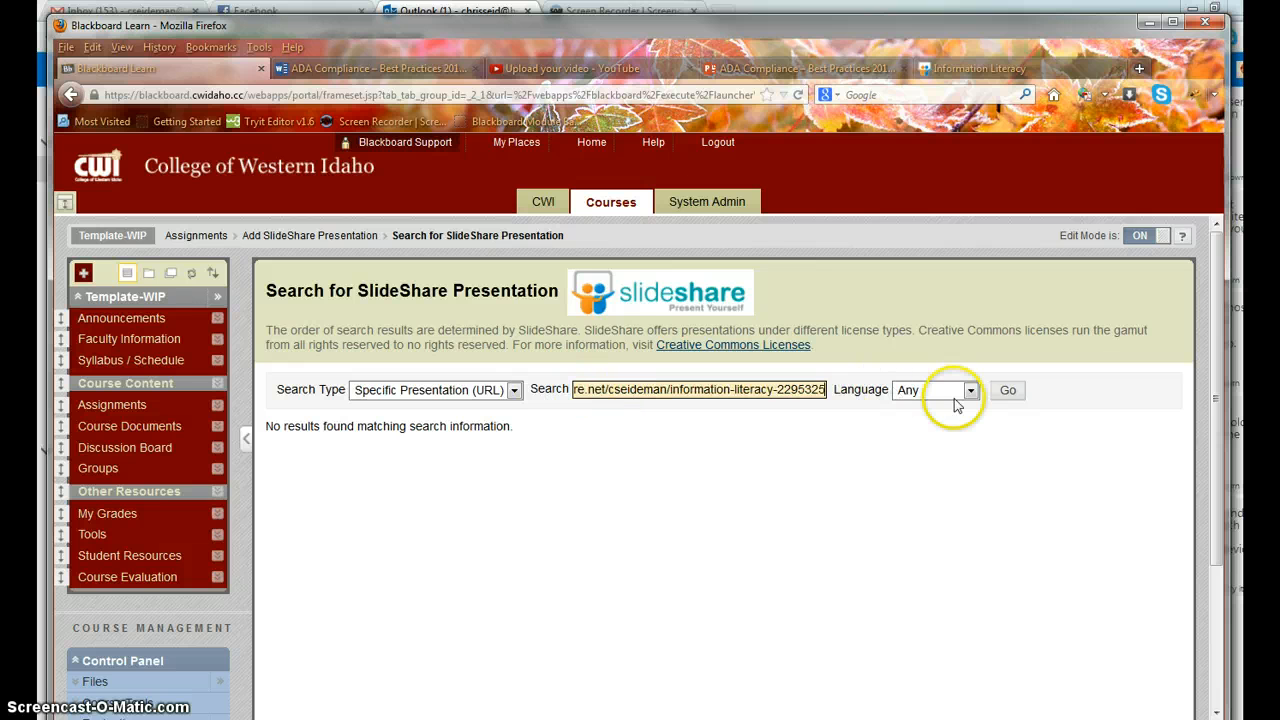
left_click(1010, 391)
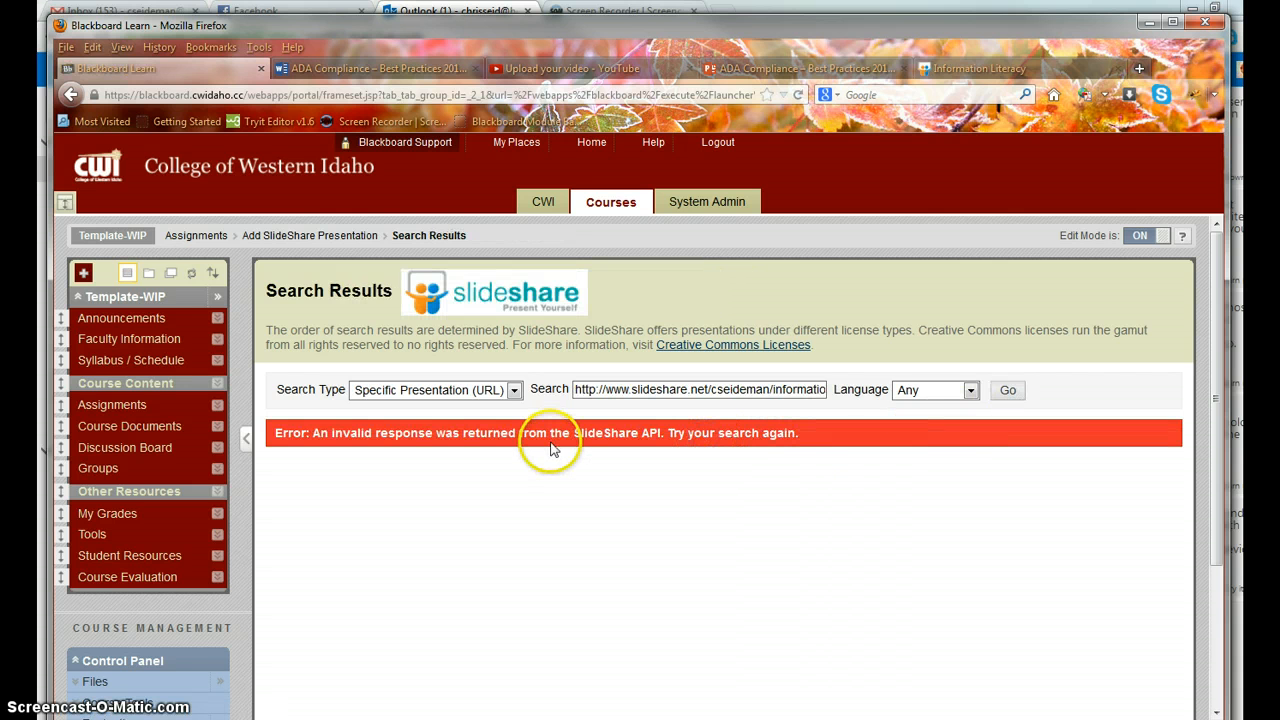
Change the search type to Full Text, replace the address with "Information Literacy" and run the search
left_click(489, 390)
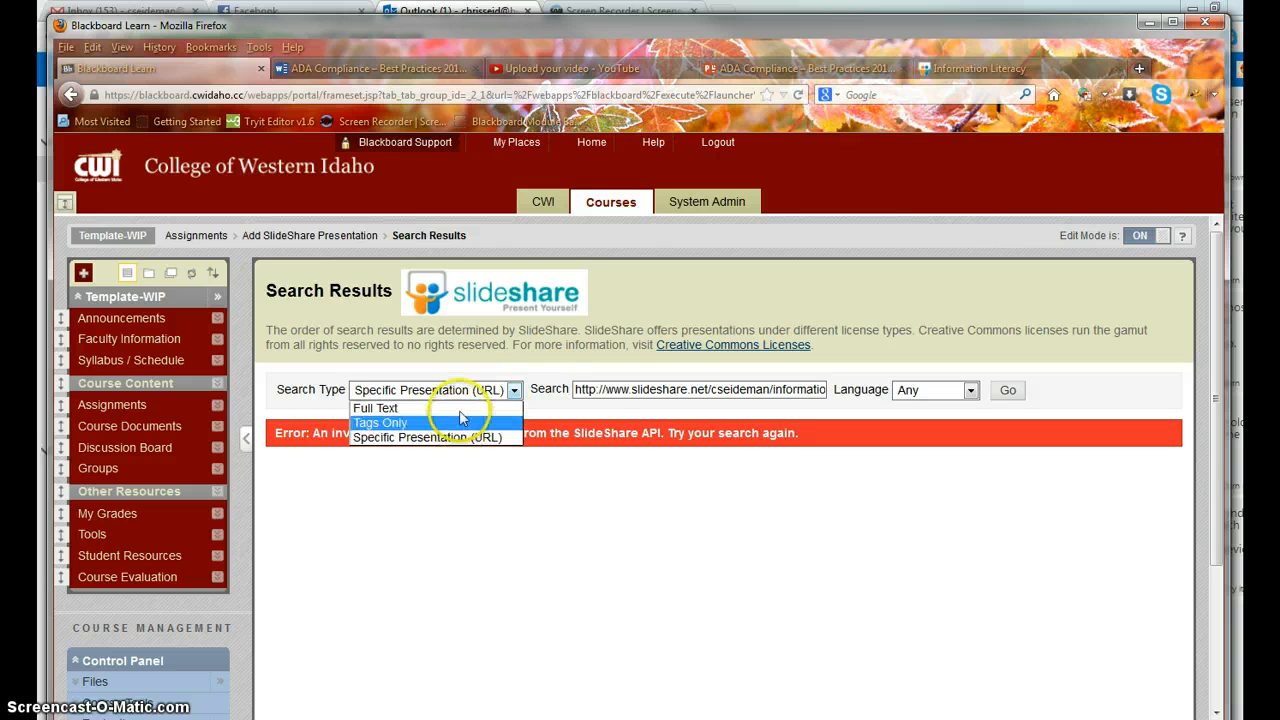
left_click(376, 408)
left_click(615, 387)
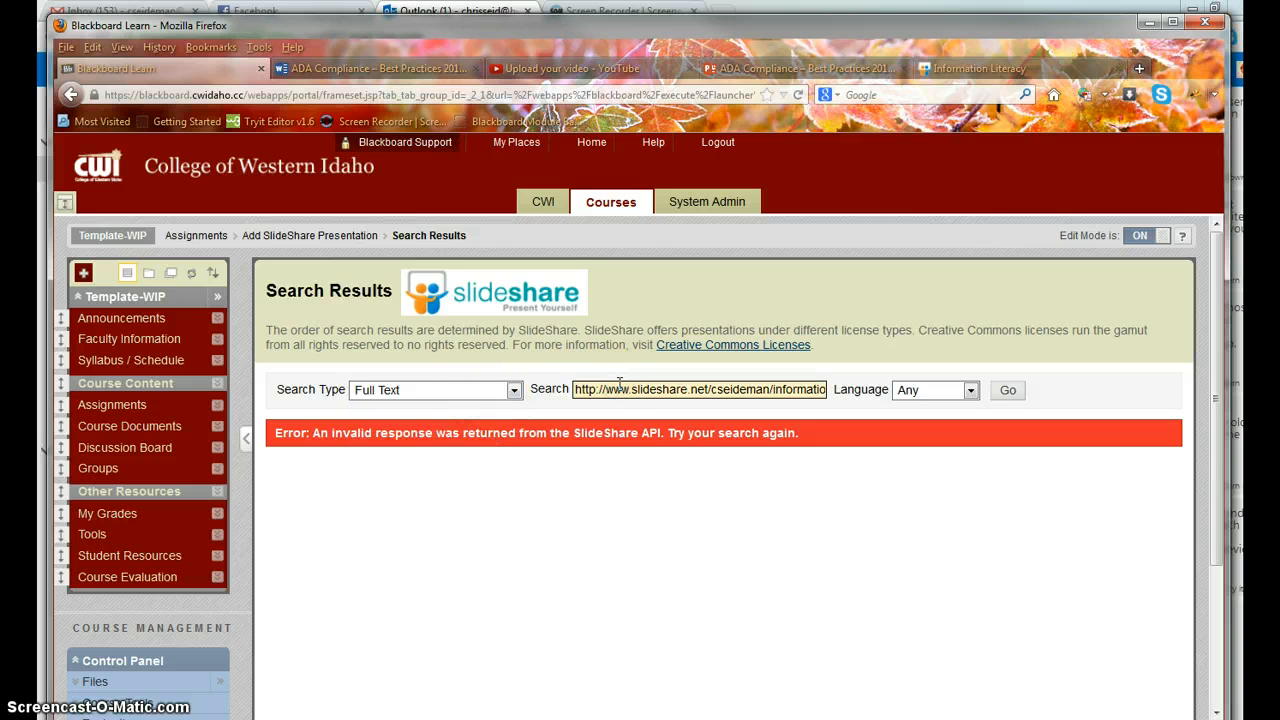
key("BackSpace")
key("BackSpace")
key("BackSpace")
key("BackSpace")
key("BackSpace")
key("BackSpace")
key("BackSpace")
key("BackSpace")
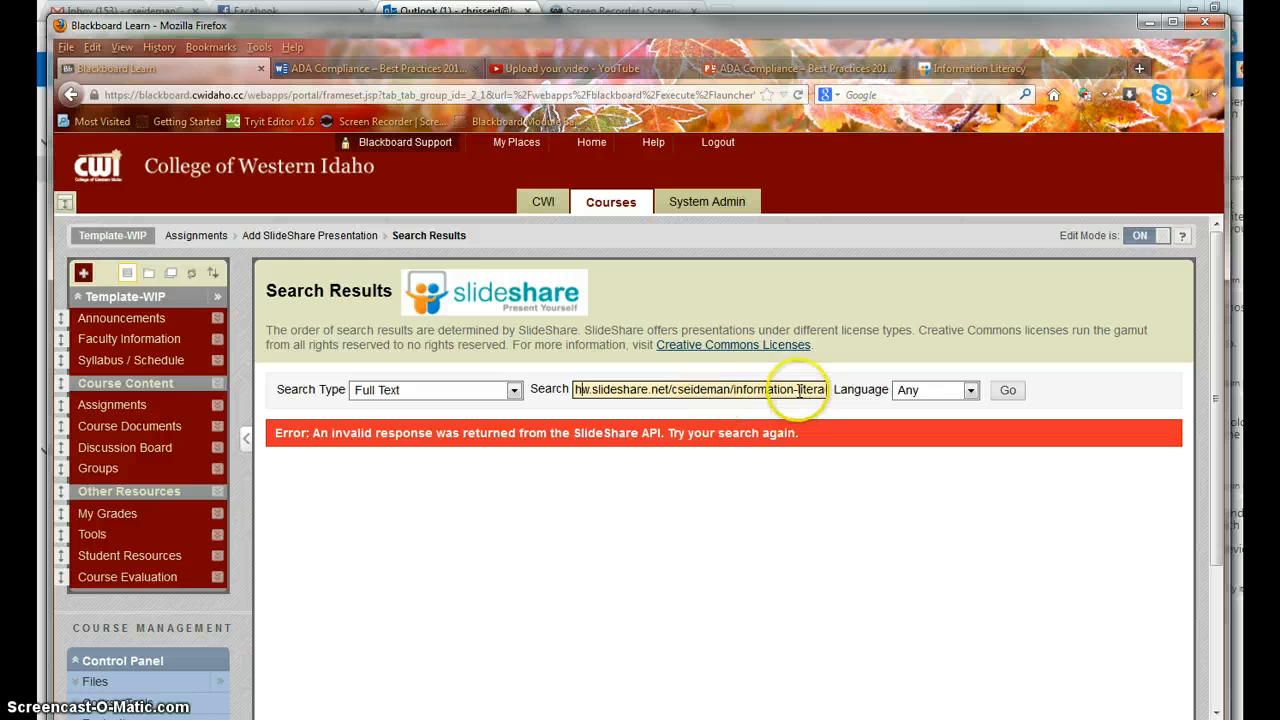
left_click_drag(800, 390, 552, 392)
key("BackSpace")
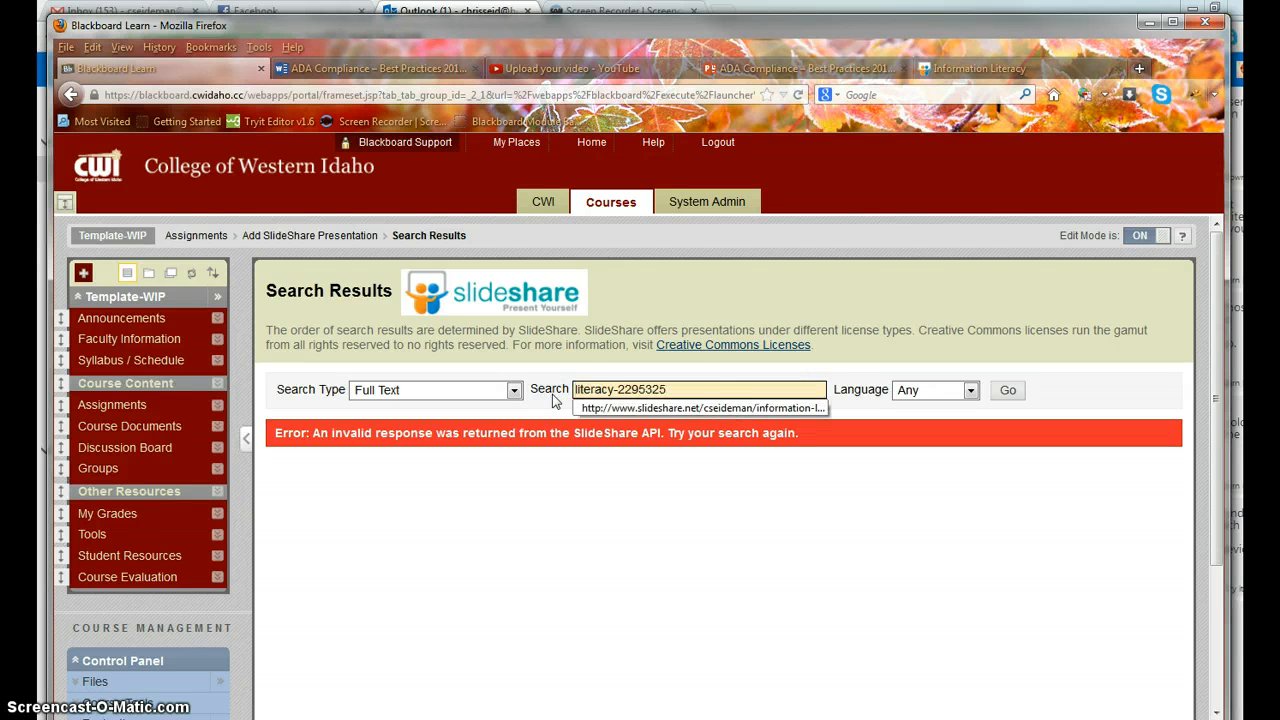
left_click_drag(681, 397, 544, 382)
type("Information Literacy")
key("Return")
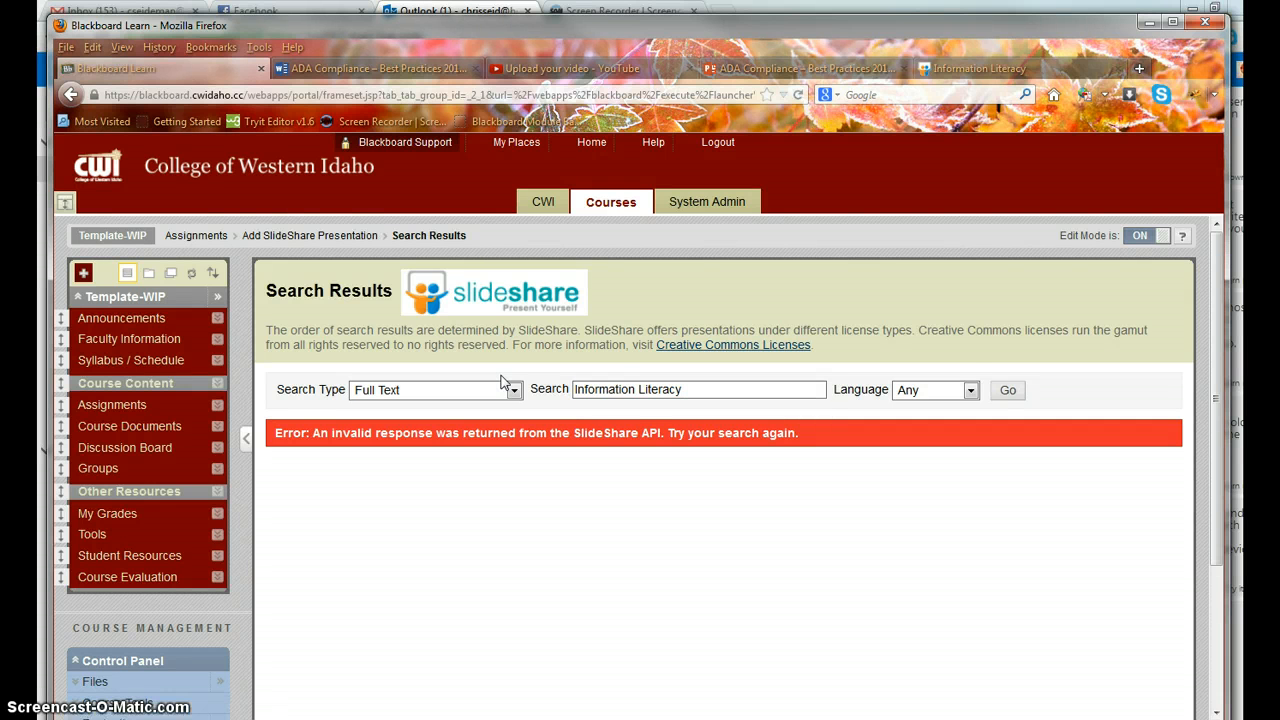
Set the language to English and retry the Information Literacy search, first as Full Text and again with Tags Only
left_click(963, 392)
left_click(930, 451)
left_click(1010, 391)
left_click(1005, 392)
left_click(430, 391)
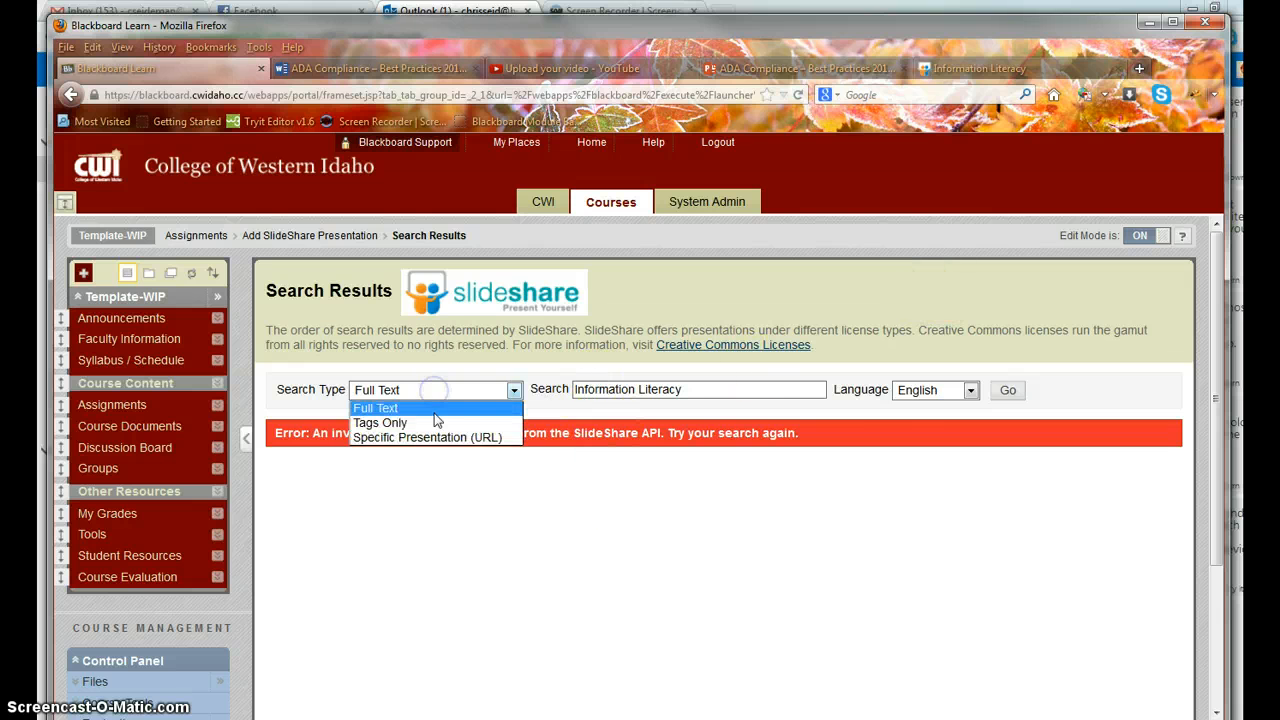
left_click(432, 424)
left_click(1007, 391)
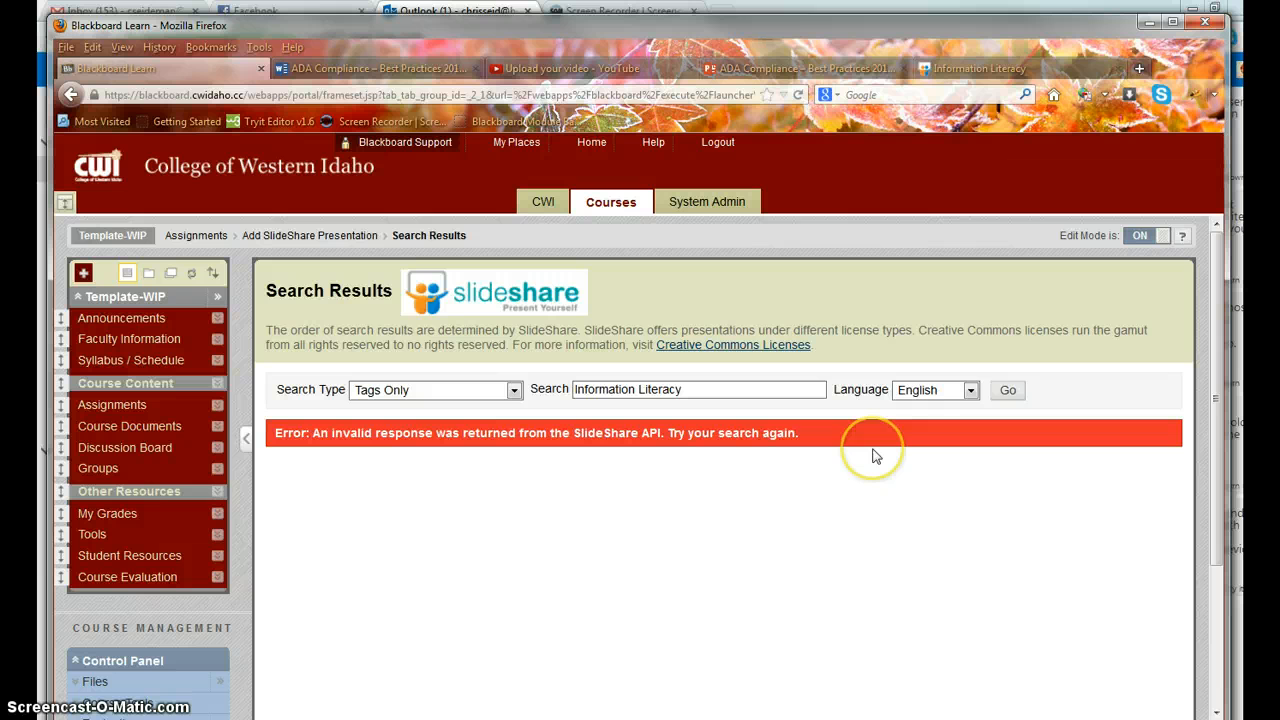
Return to the course's Assignments area and start adding a YouTube Video mashup
left_click(147, 412)
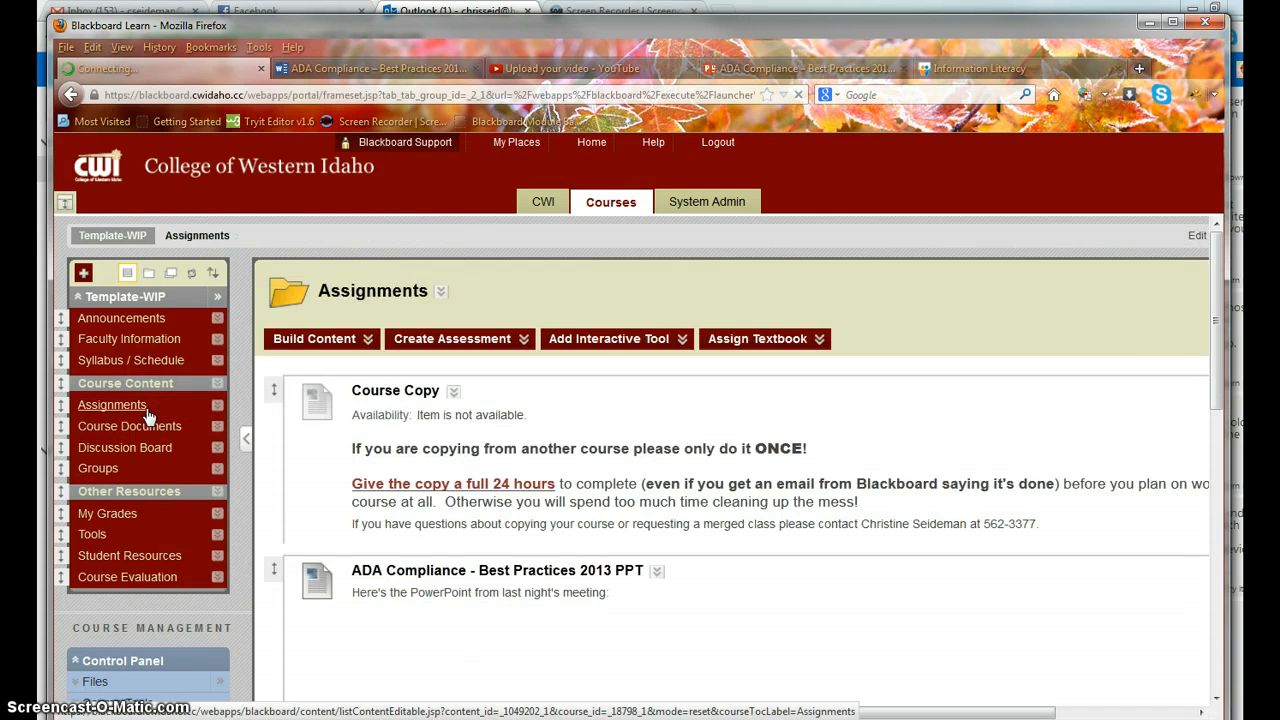
left_click(288, 339)
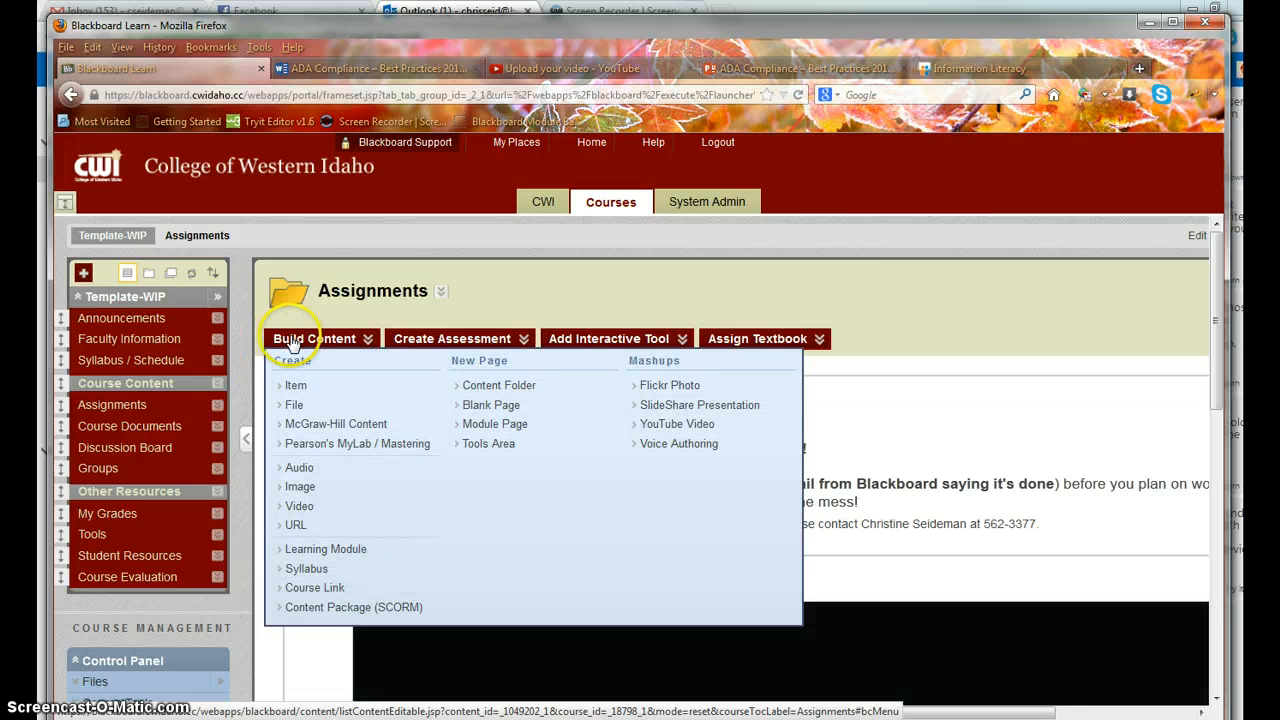
left_click(723, 430)
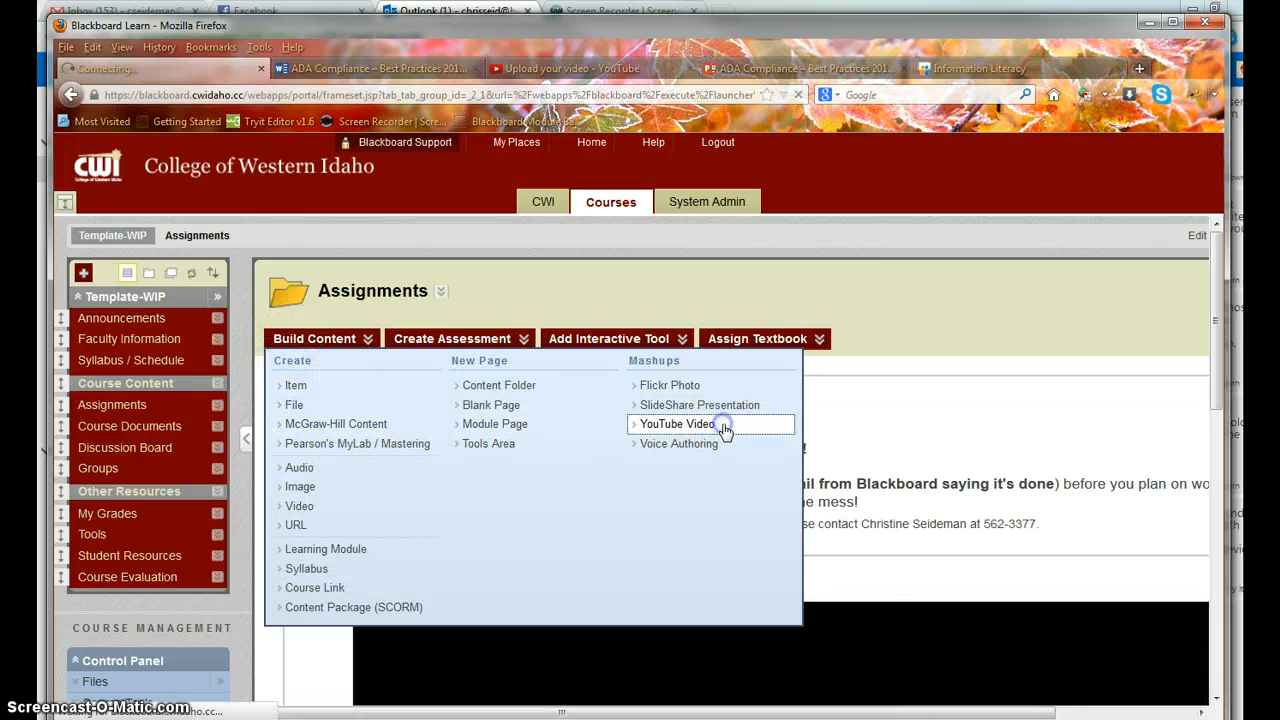
Search YouTube for "Information Literacy" as an Exact Phrase in the mashup search
left_click(423, 384)
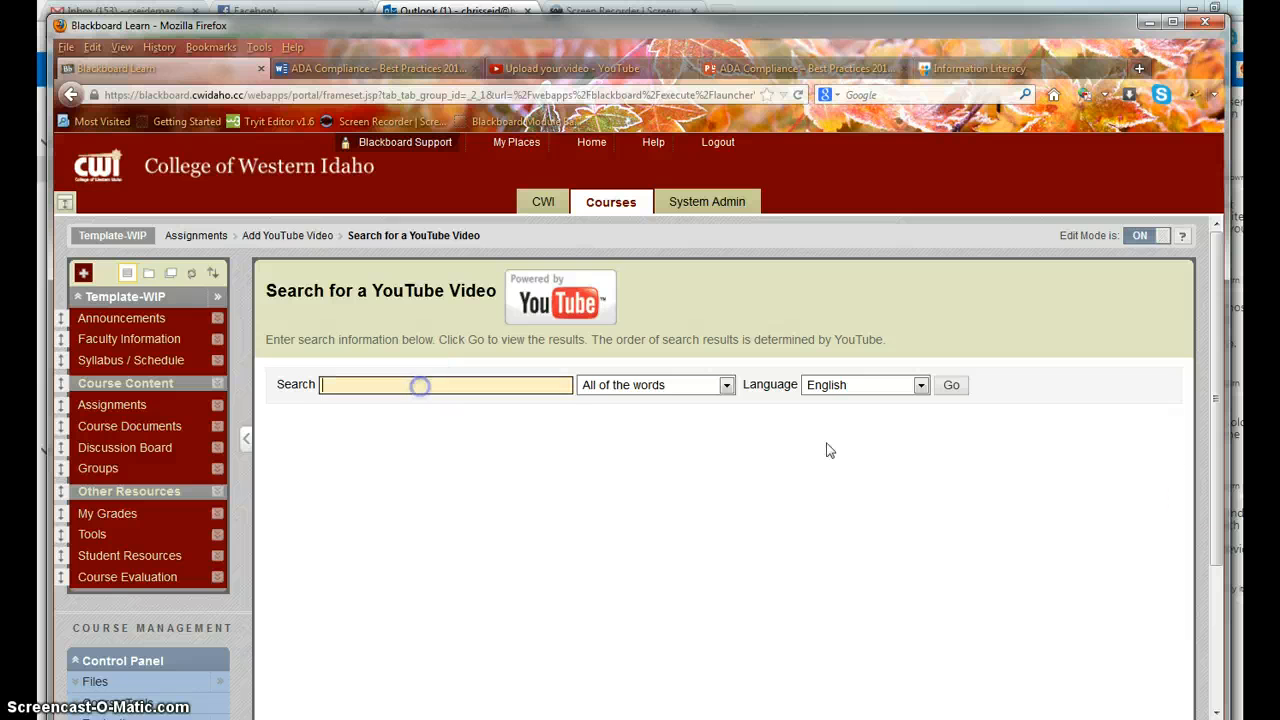
type("Inf")
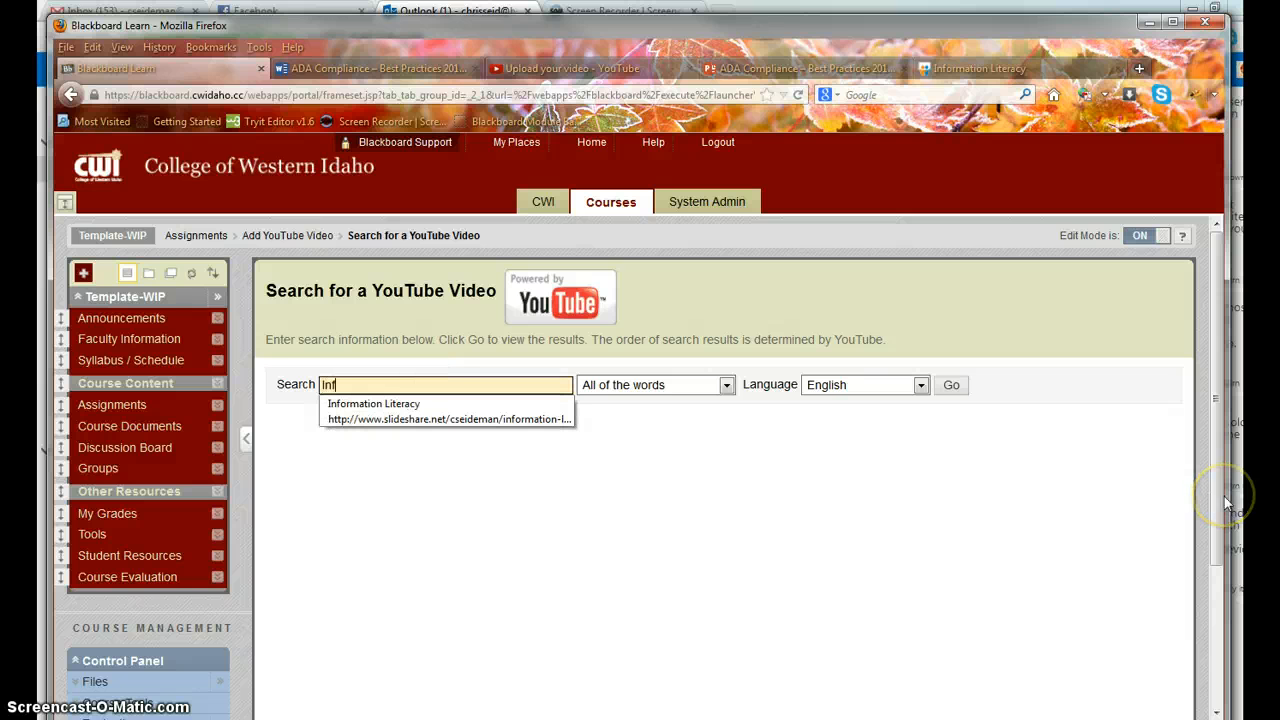
left_click(479, 403)
left_click(604, 393)
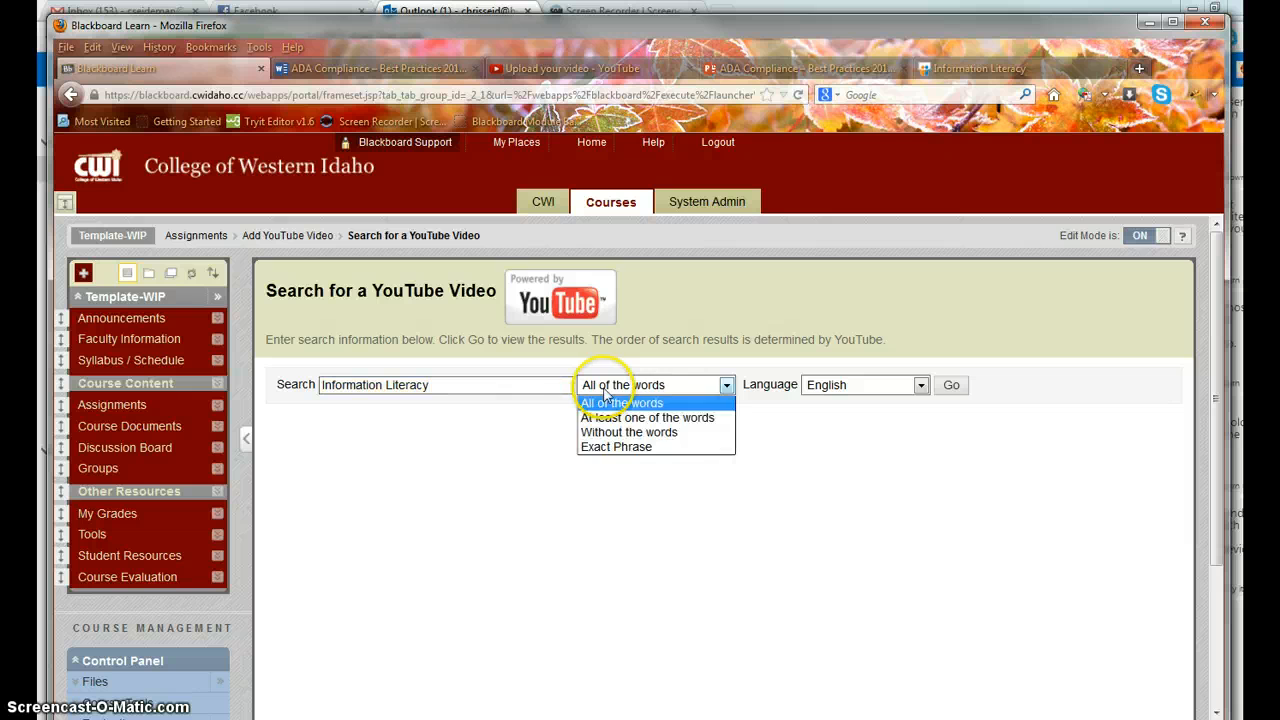
left_click(683, 454)
left_click(952, 387)
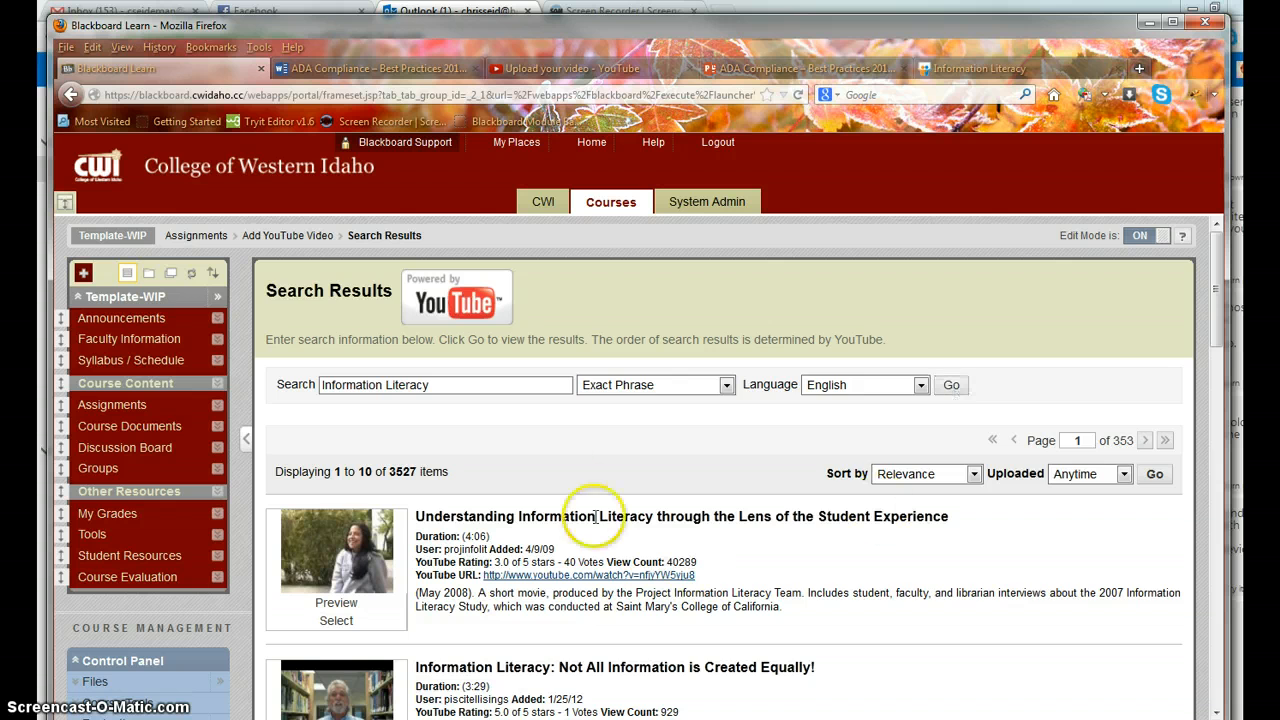
Browse the YouTube results and select the video "Information Literacy: Not All Information is Created Equally!" for the mashup
scroll(548, 455, "down", 2)
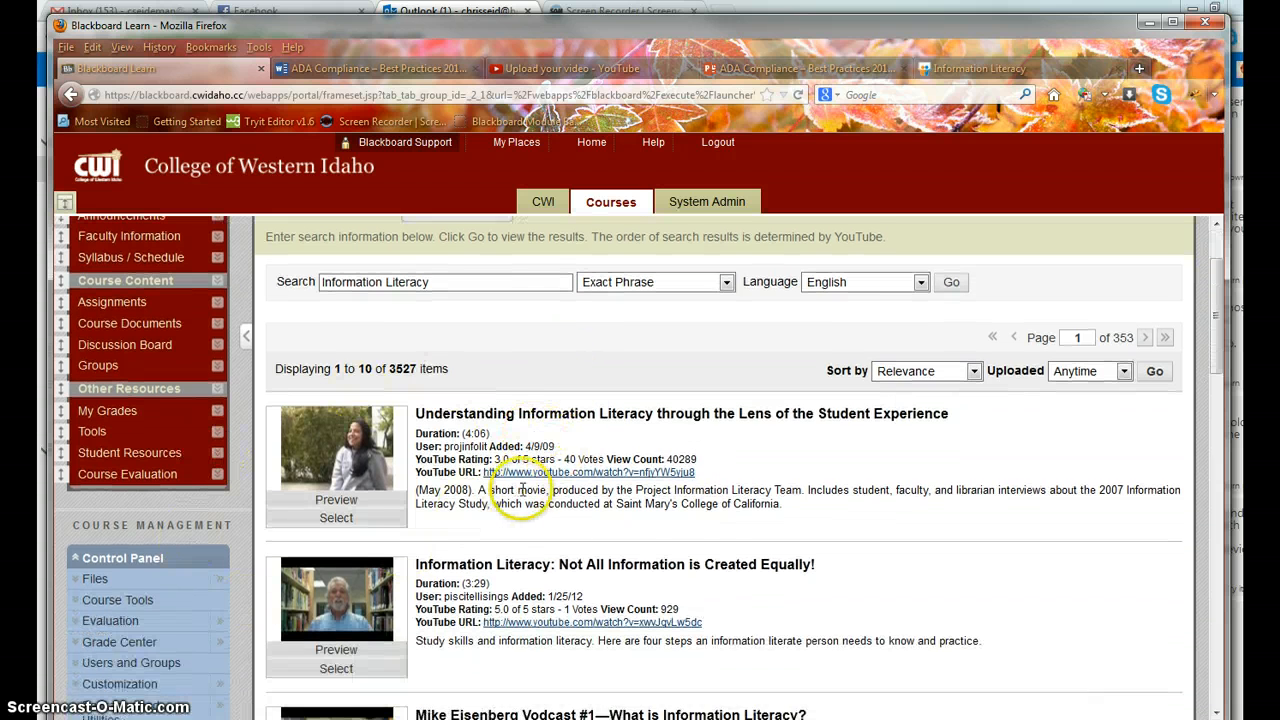
scroll(650, 516, "down", 3)
scroll(678, 518, "up", 5)
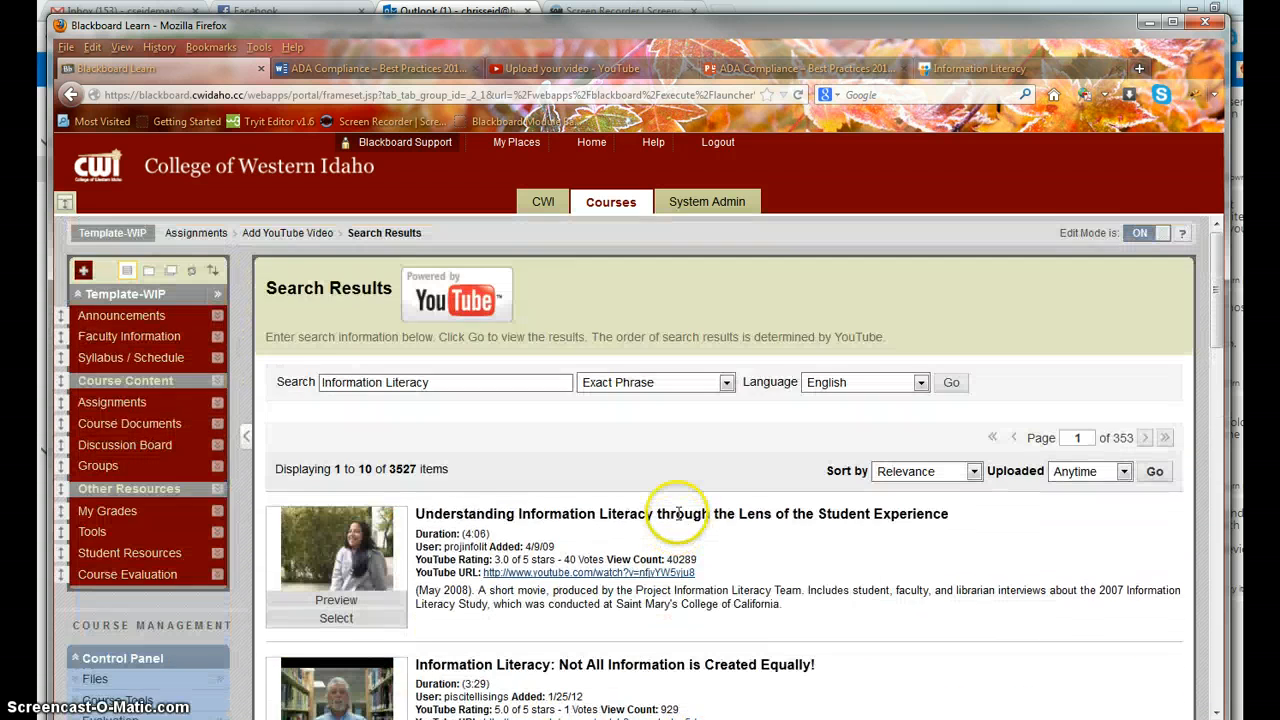
scroll(676, 530, "down", 2)
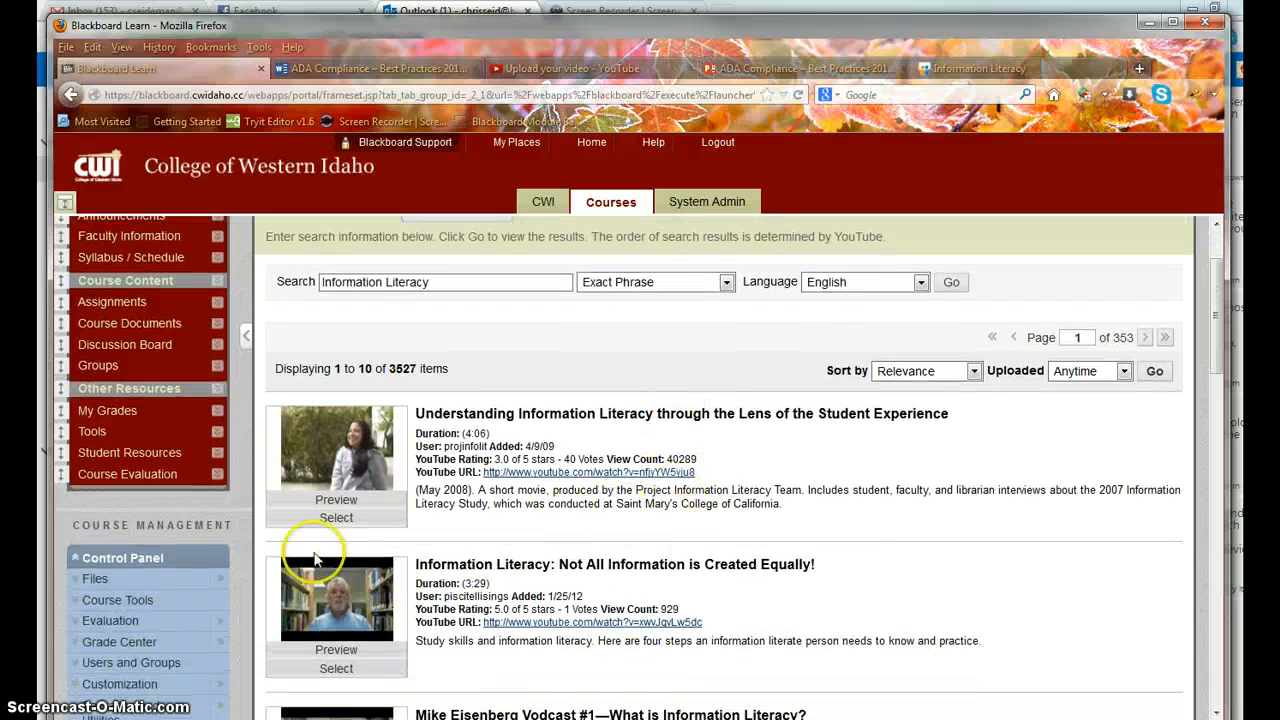
left_click(336, 668)
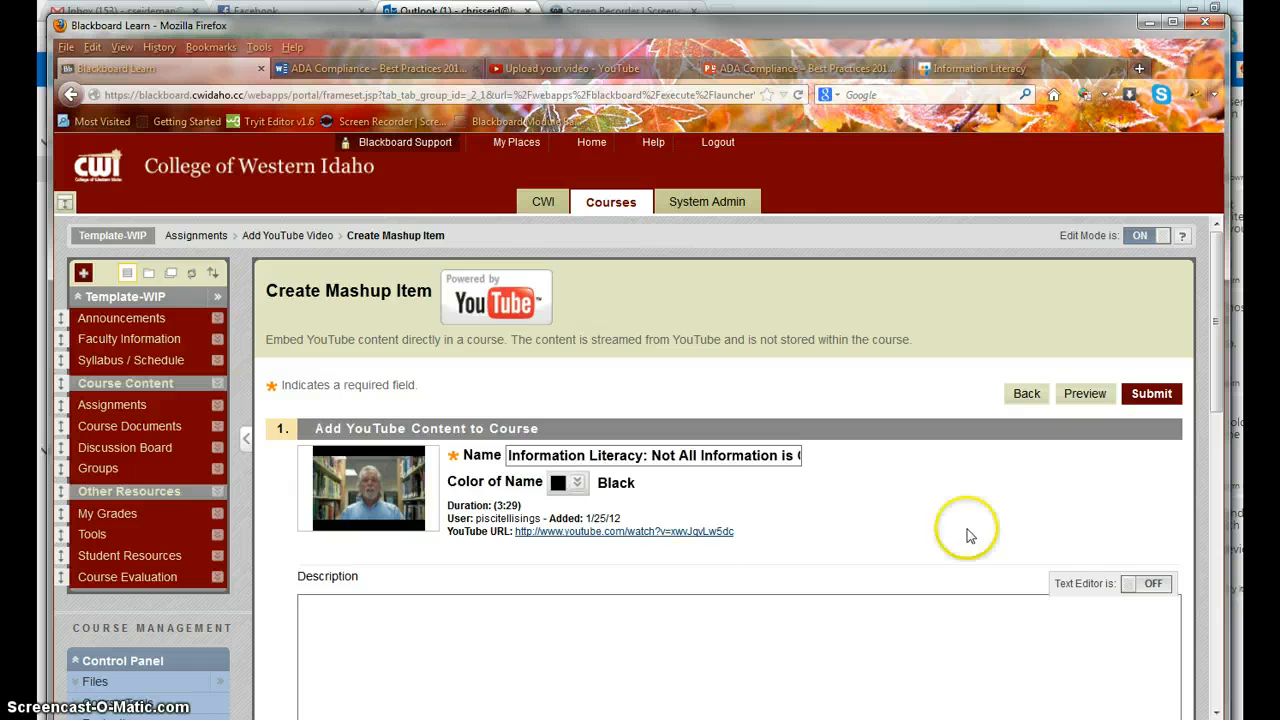
Set Show YouTube URL to Yes in the Mashup Options and submit the video item
scroll(1060, 523, "down", 3)
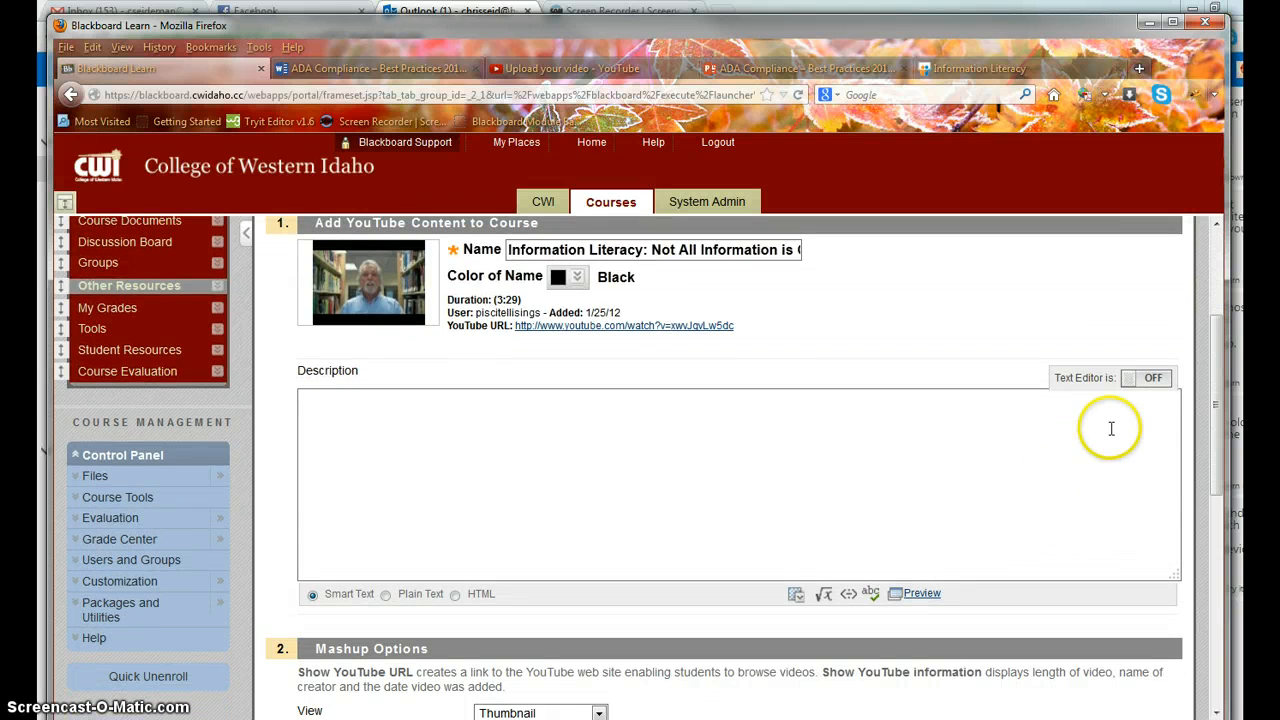
scroll(1109, 427, "up", 3)
scroll(760, 538, "down", 3)
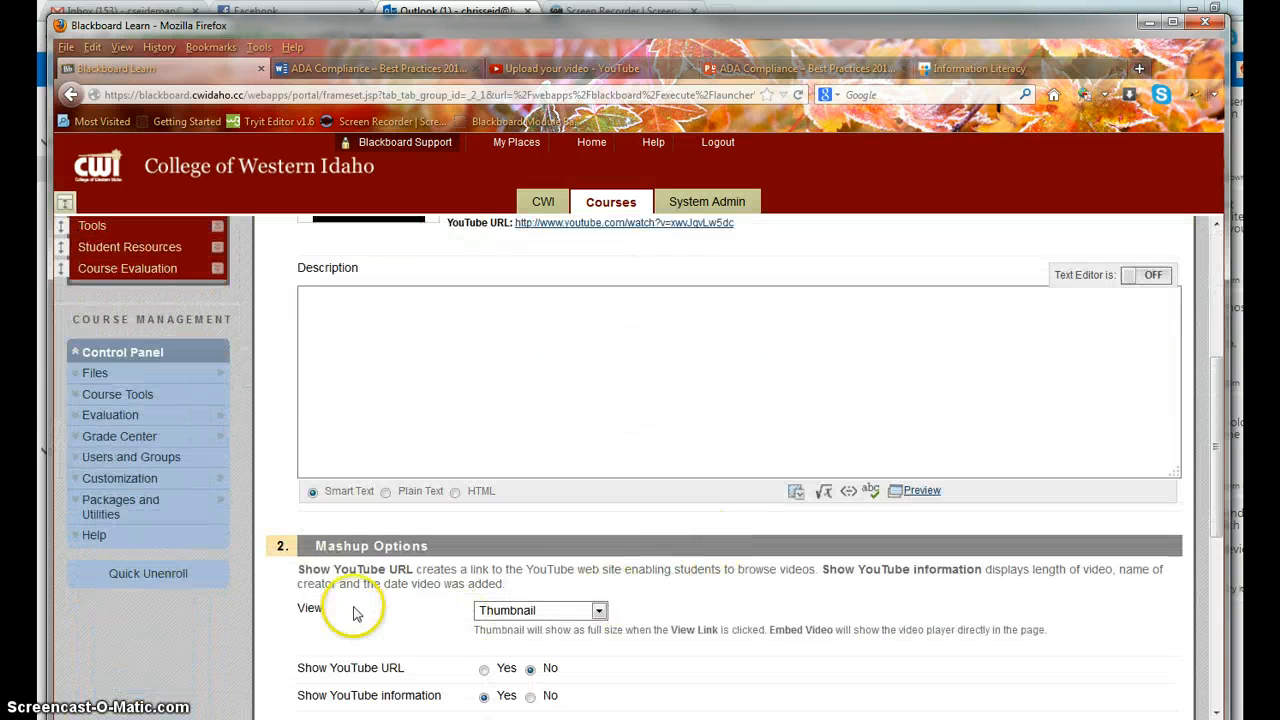
scroll(363, 586, "down", 2)
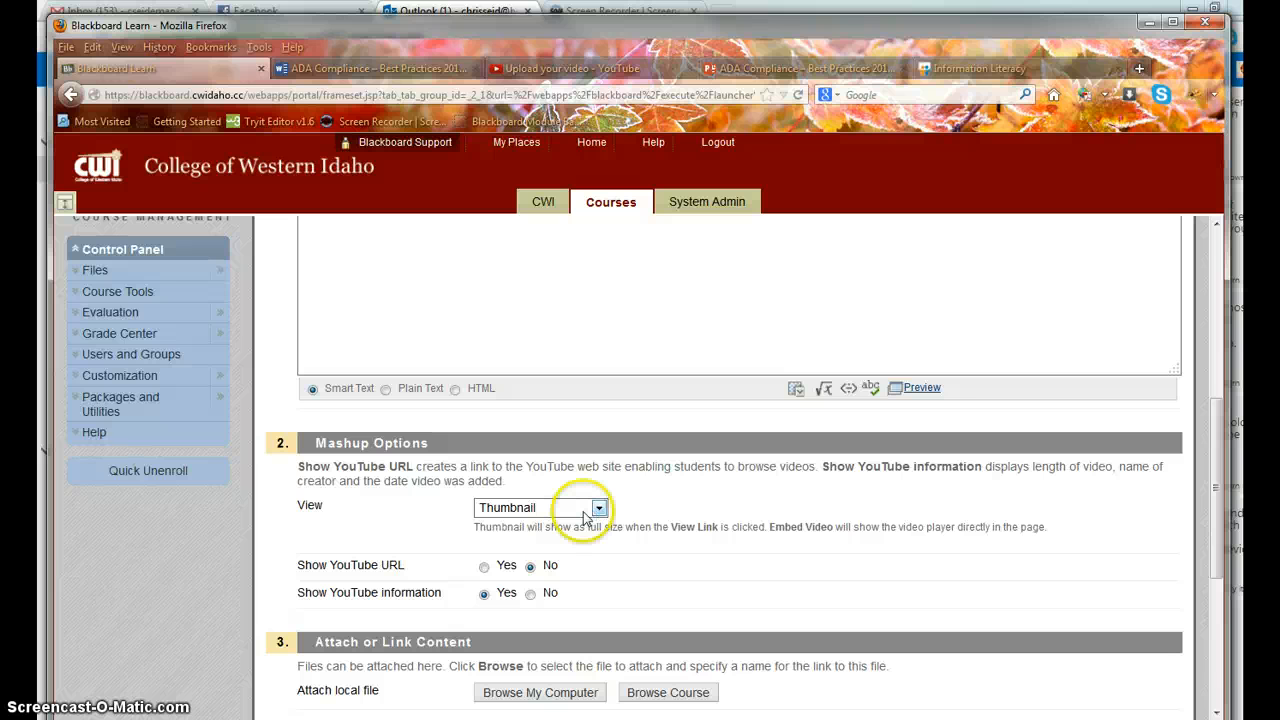
left_click(481, 567)
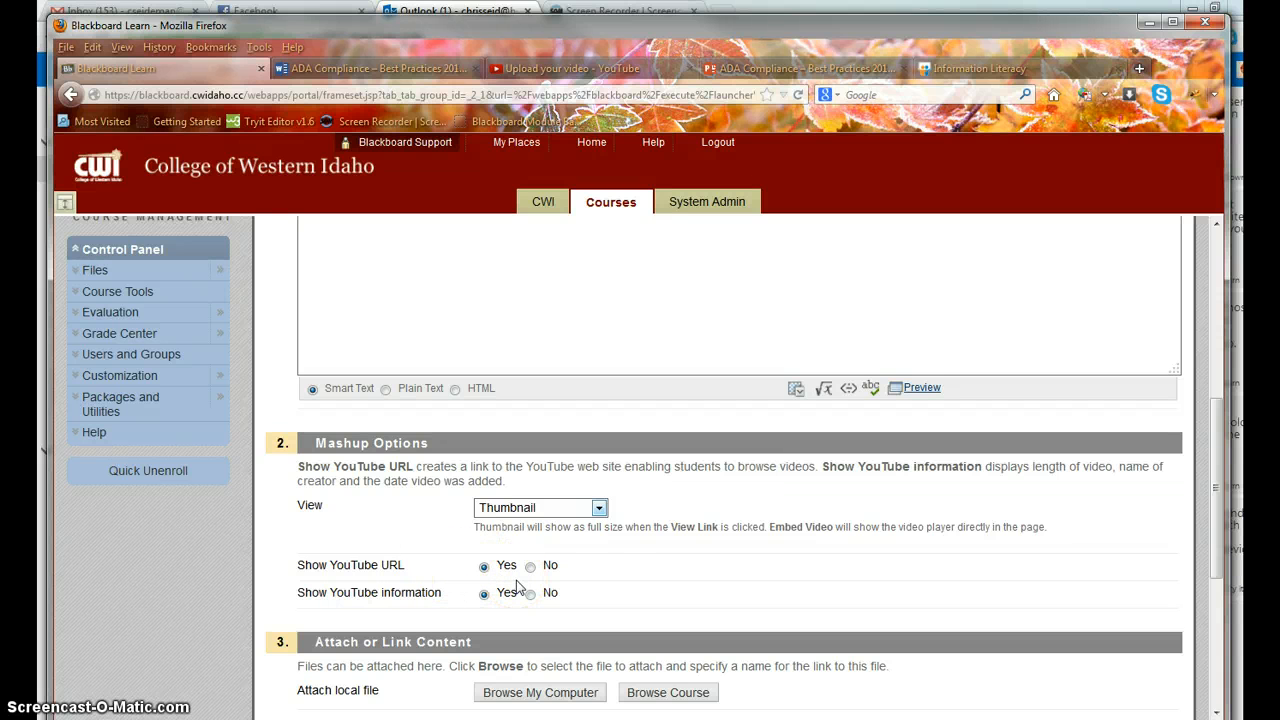
scroll(600, 571, "down", 2)
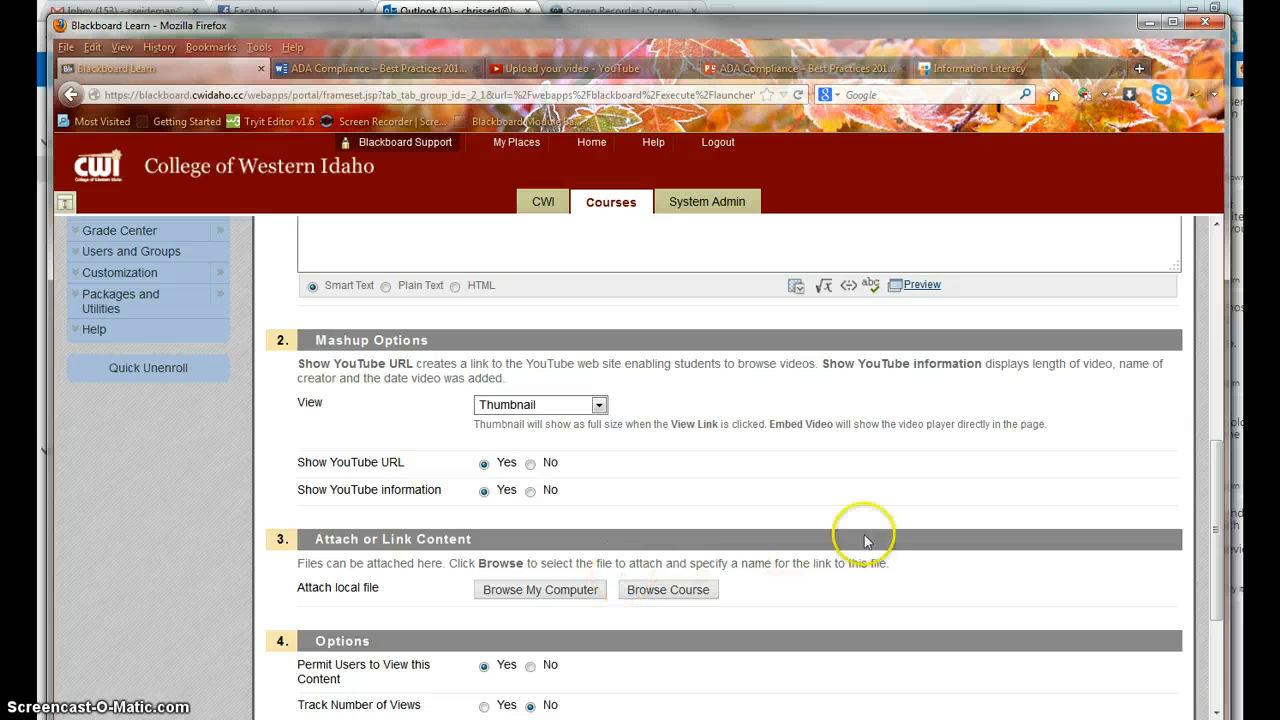
scroll(864, 534, "down", 3)
scroll(872, 540, "down", 1)
left_click(1151, 686)
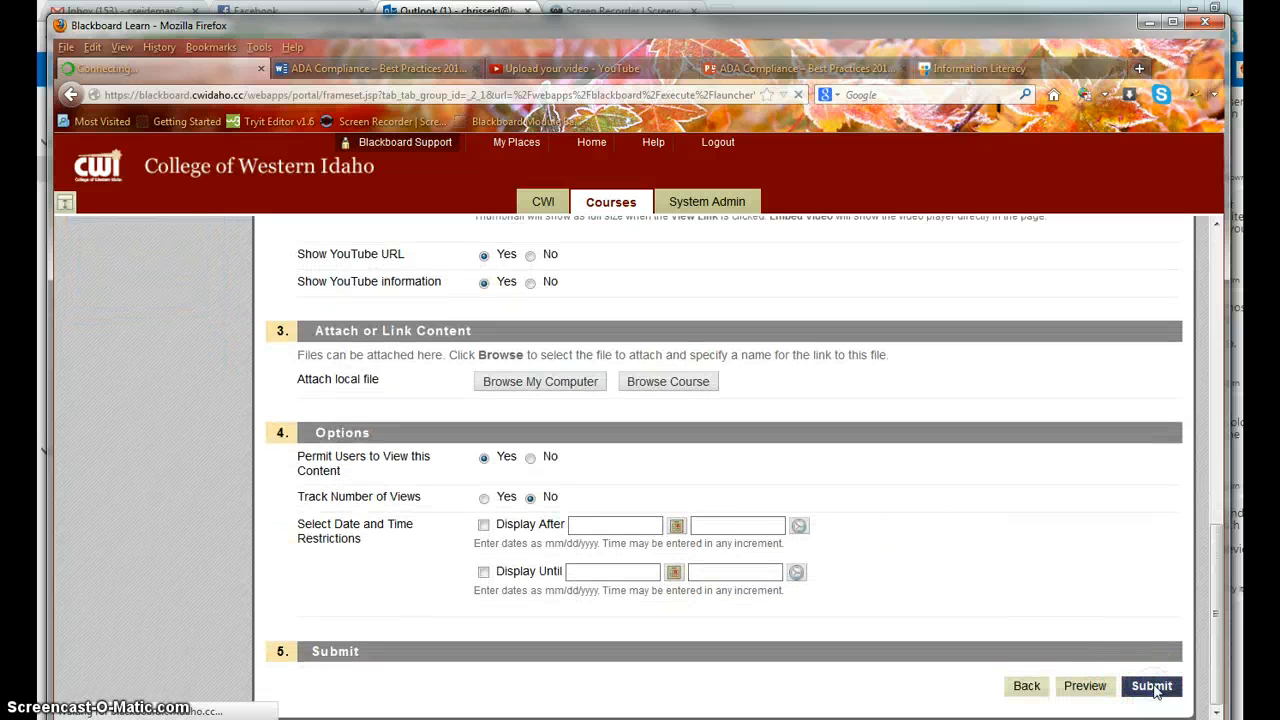
Open the new video item's player in Assignments and check its full-screen view and its embed and URL sharing details
scroll(914, 590, "down", 10)
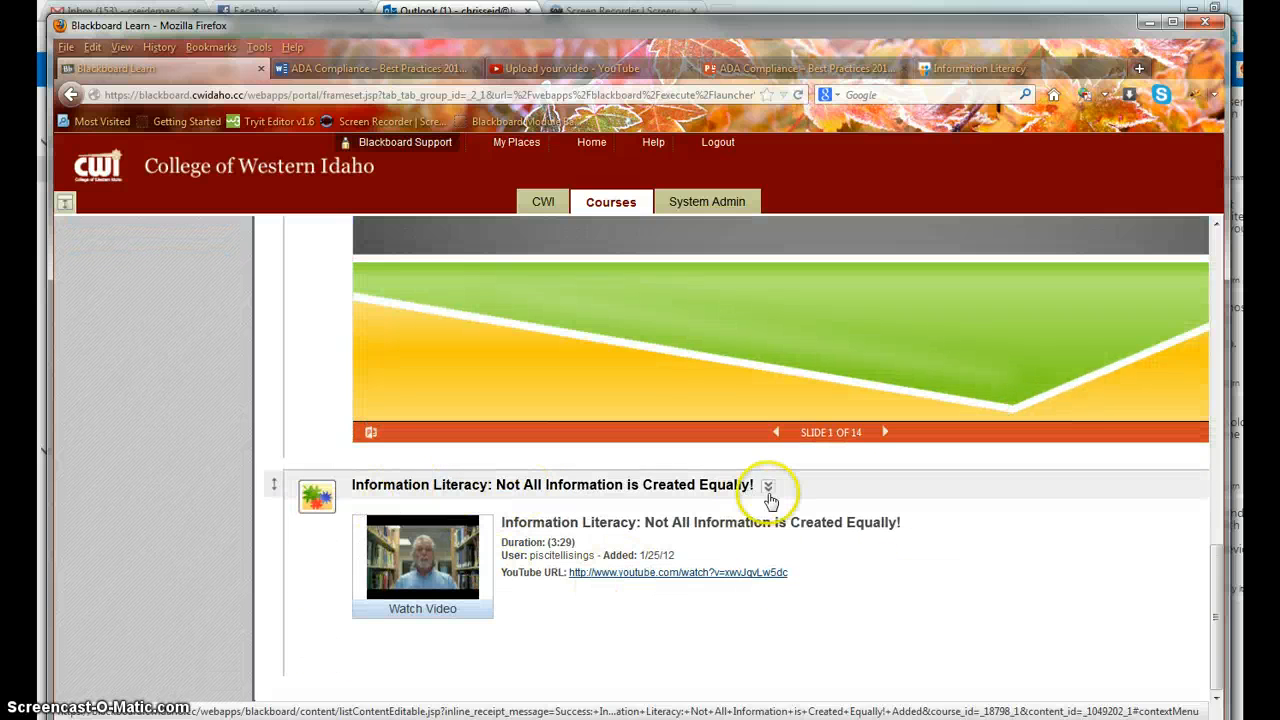
left_click(432, 610)
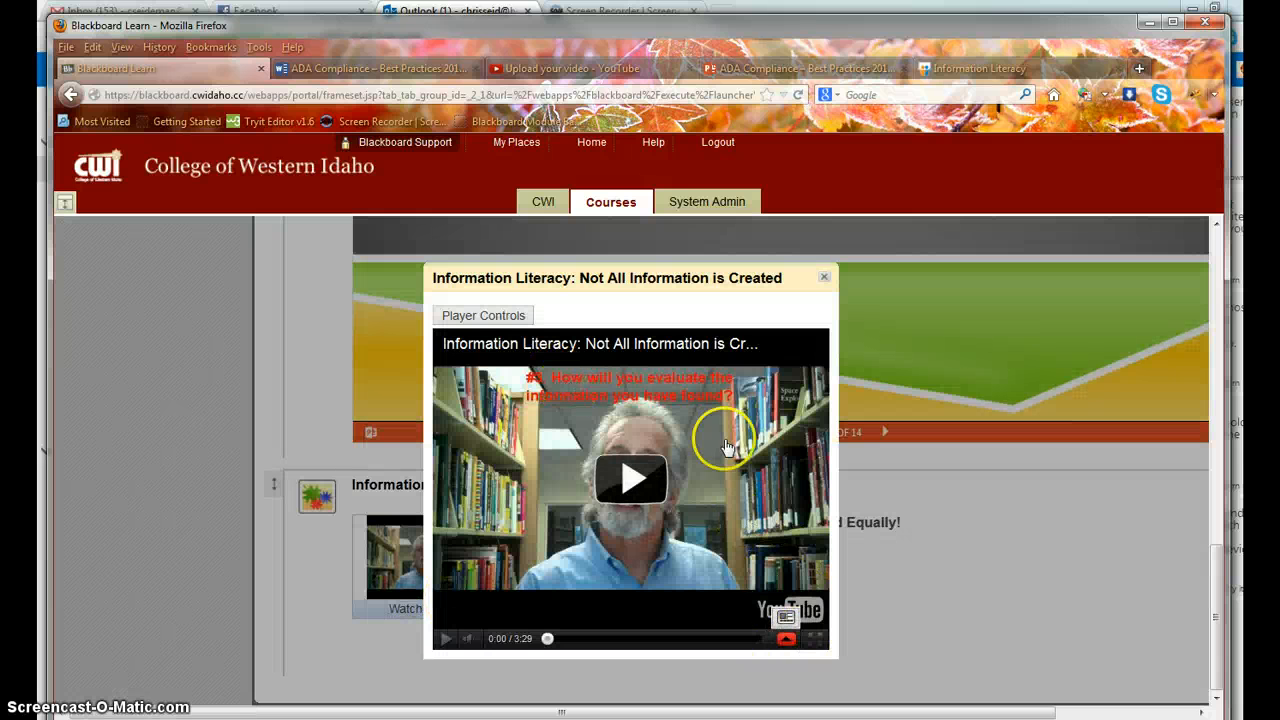
left_click(816, 640)
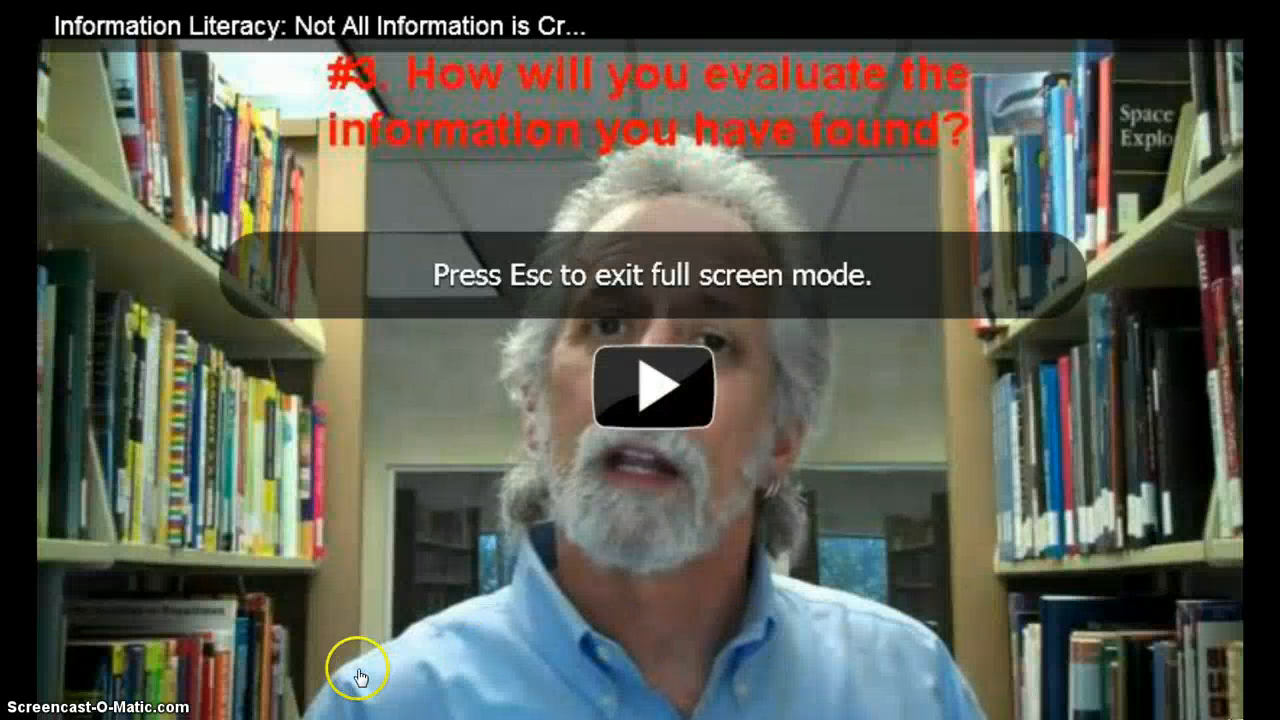
key("Escape")
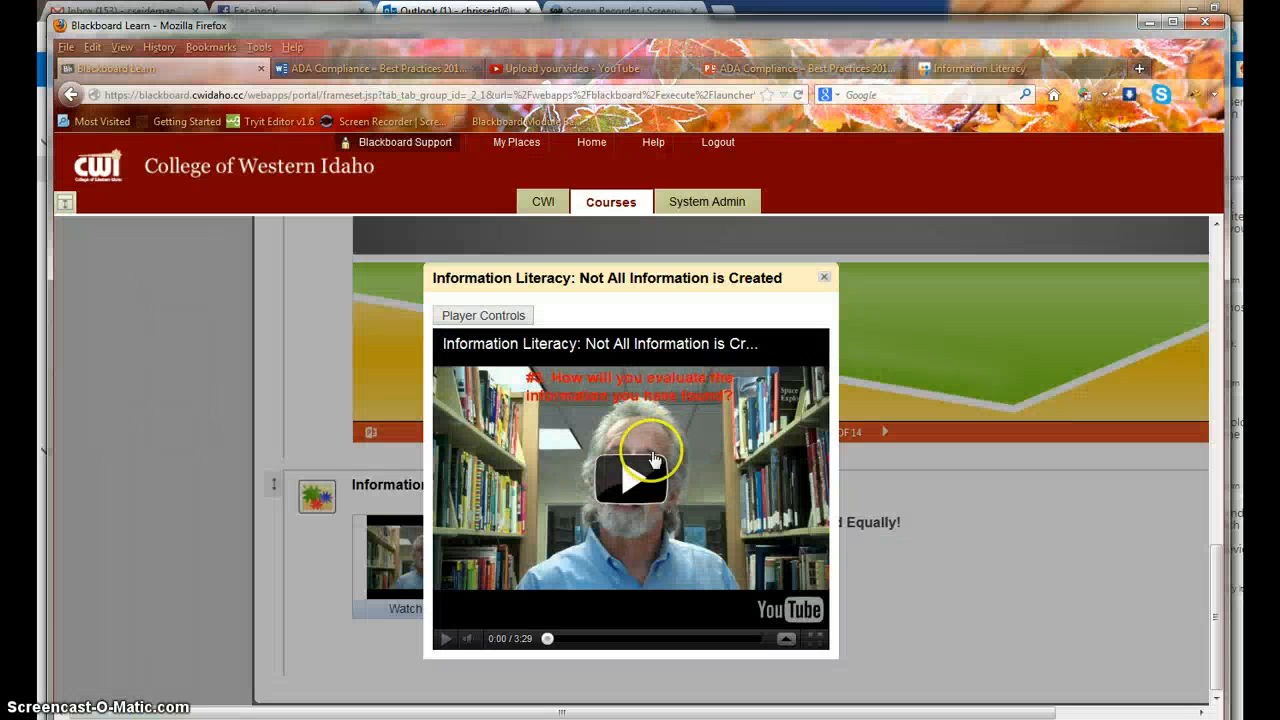
left_click(786, 643)
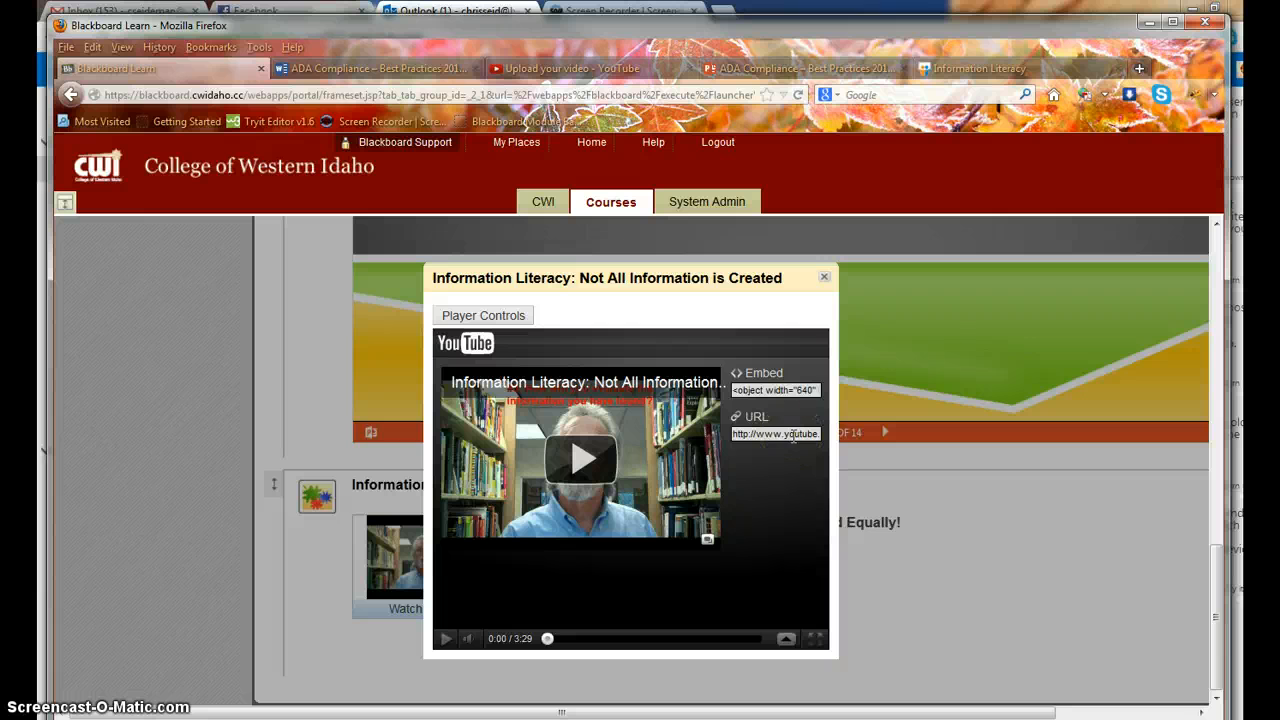
left_click(823, 282)
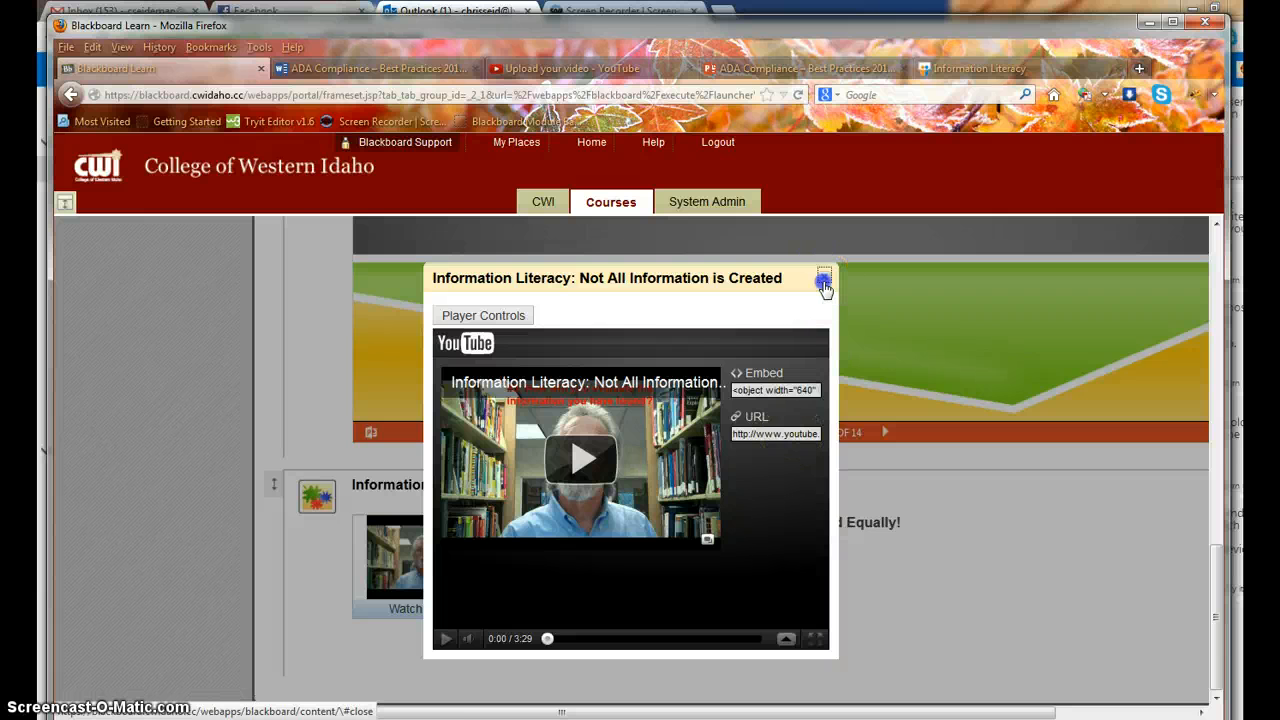
Review the ADA Compliance - Best Practices 2013 PPT item and its embedded presentation in the Assignments area
scroll(818, 515, "up", 5)
scroll(818, 515, "up", 8)
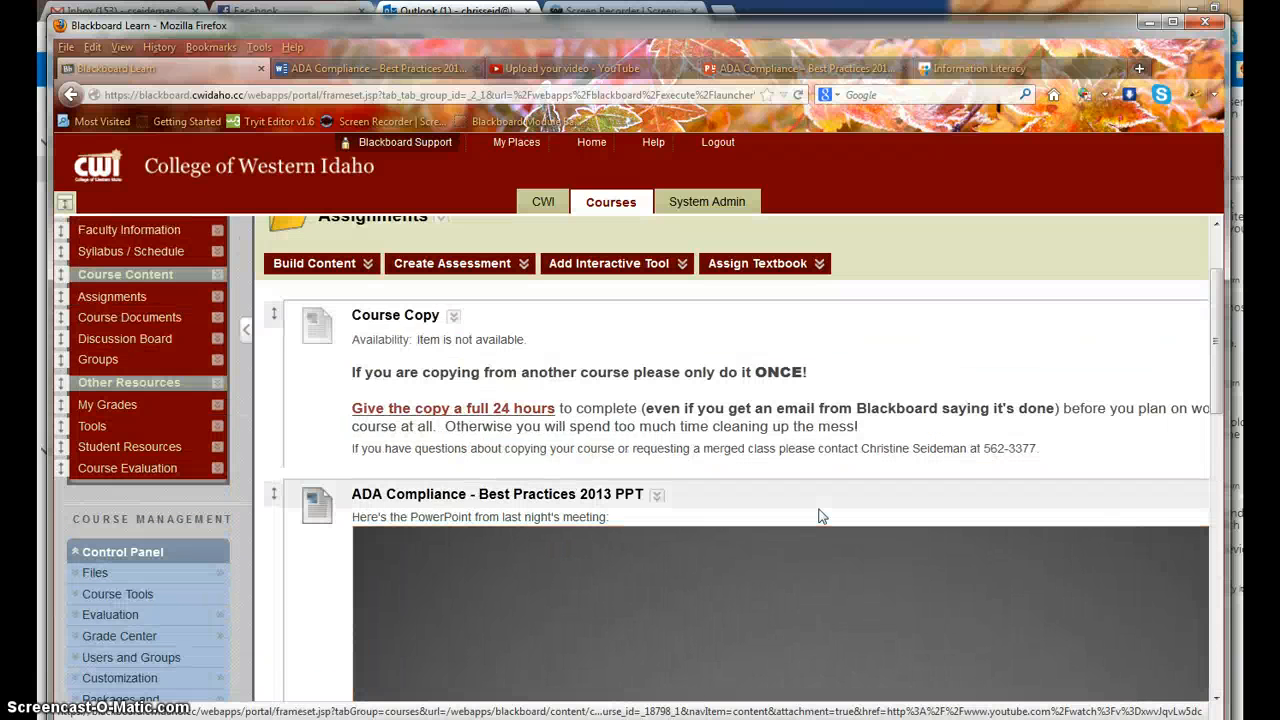
left_click(872, 394)
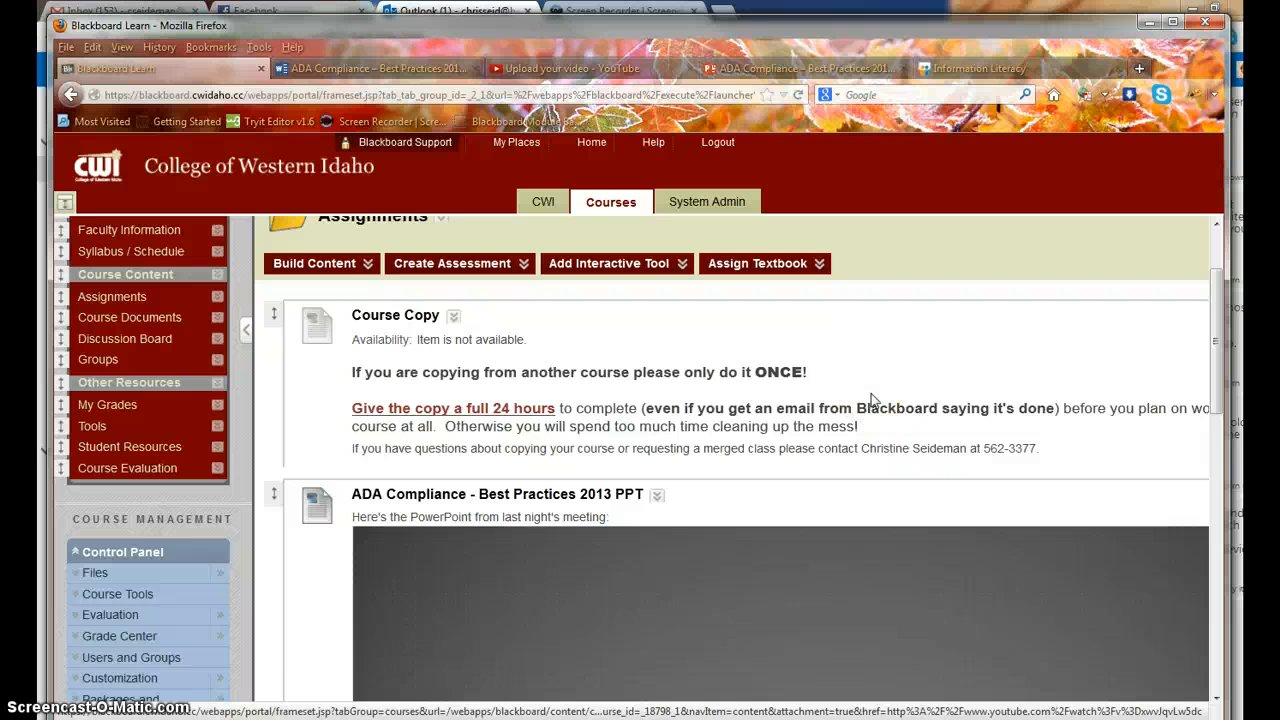
left_click(896, 565)
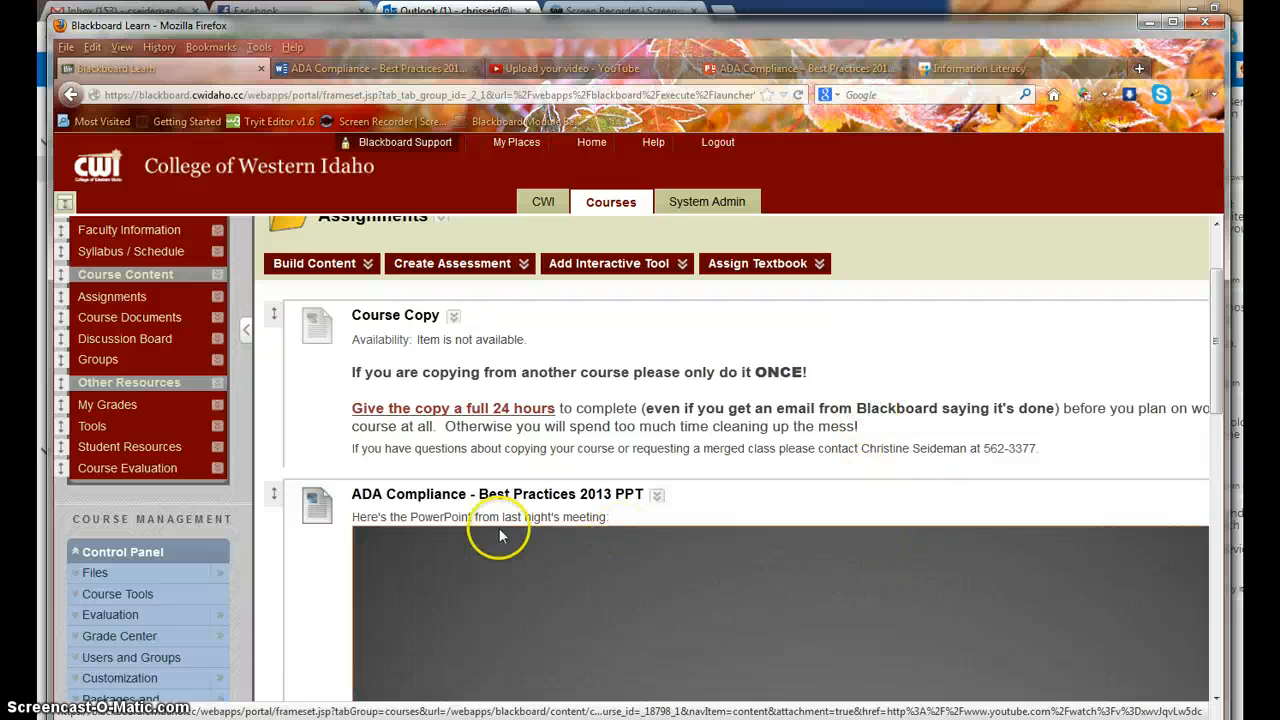
scroll(599, 586, "down", 4)
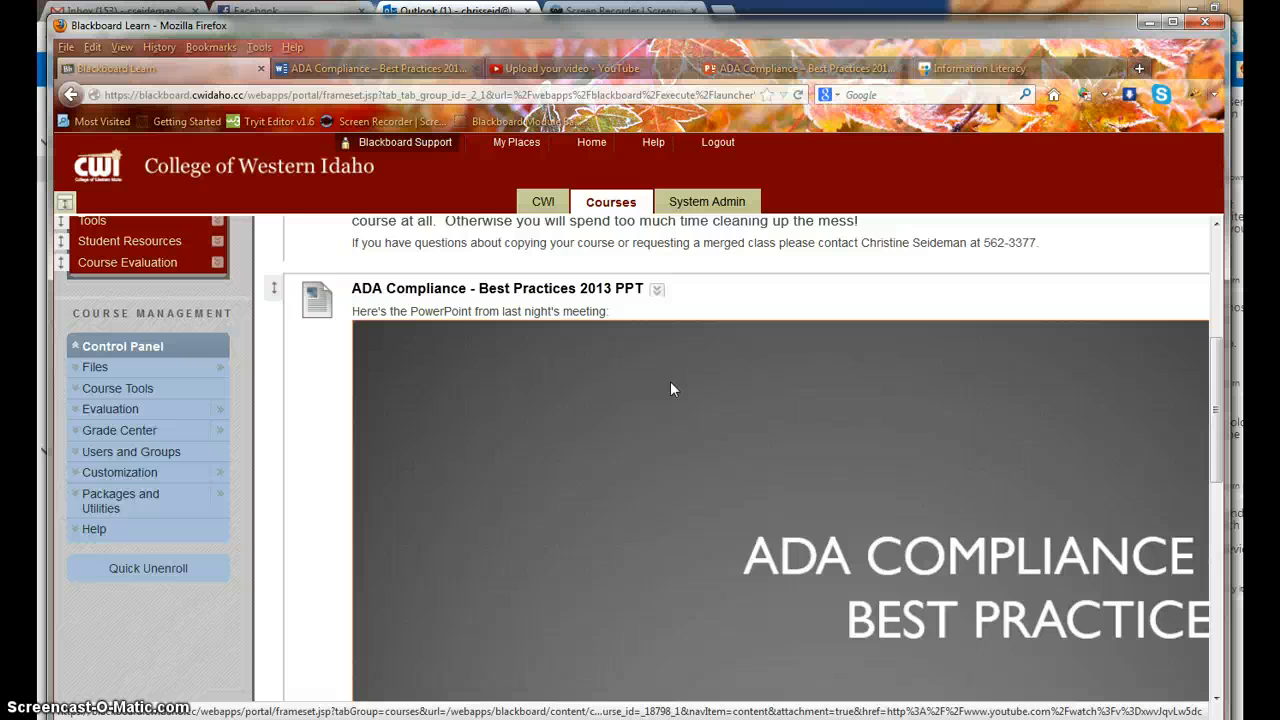
scroll(800, 410, "down", 2)
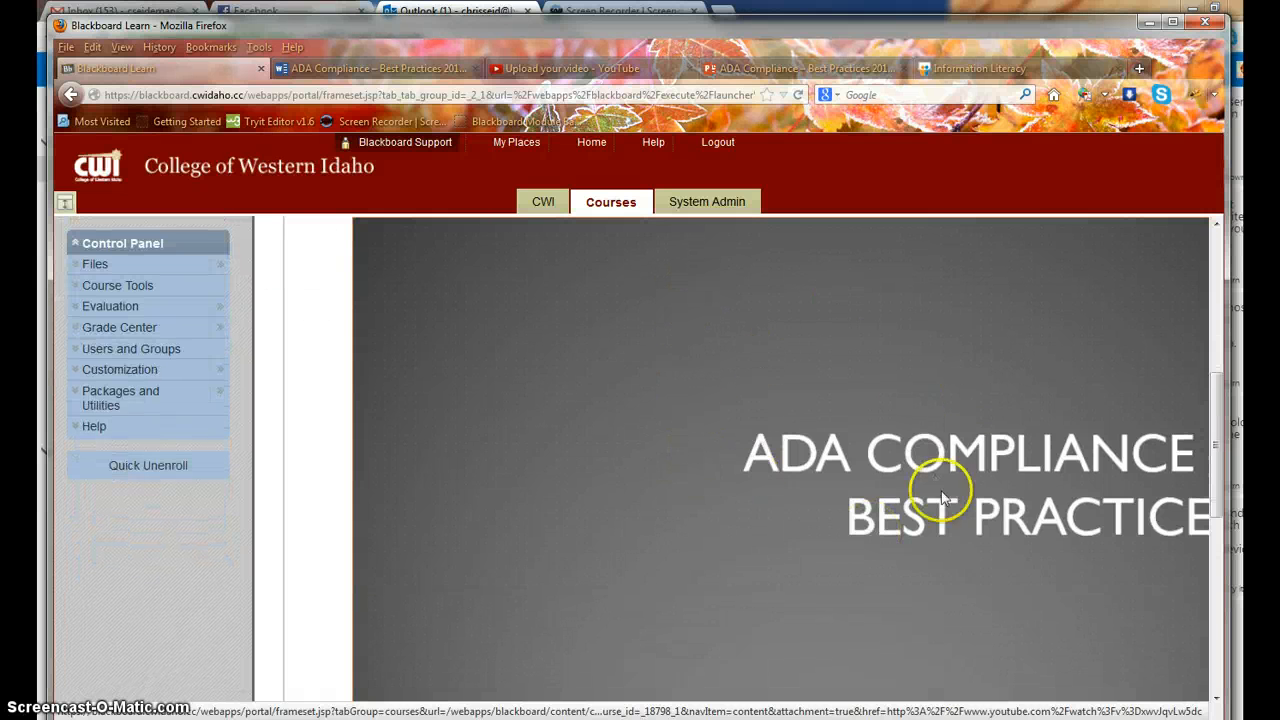
scroll(825, 406, "up", 4)
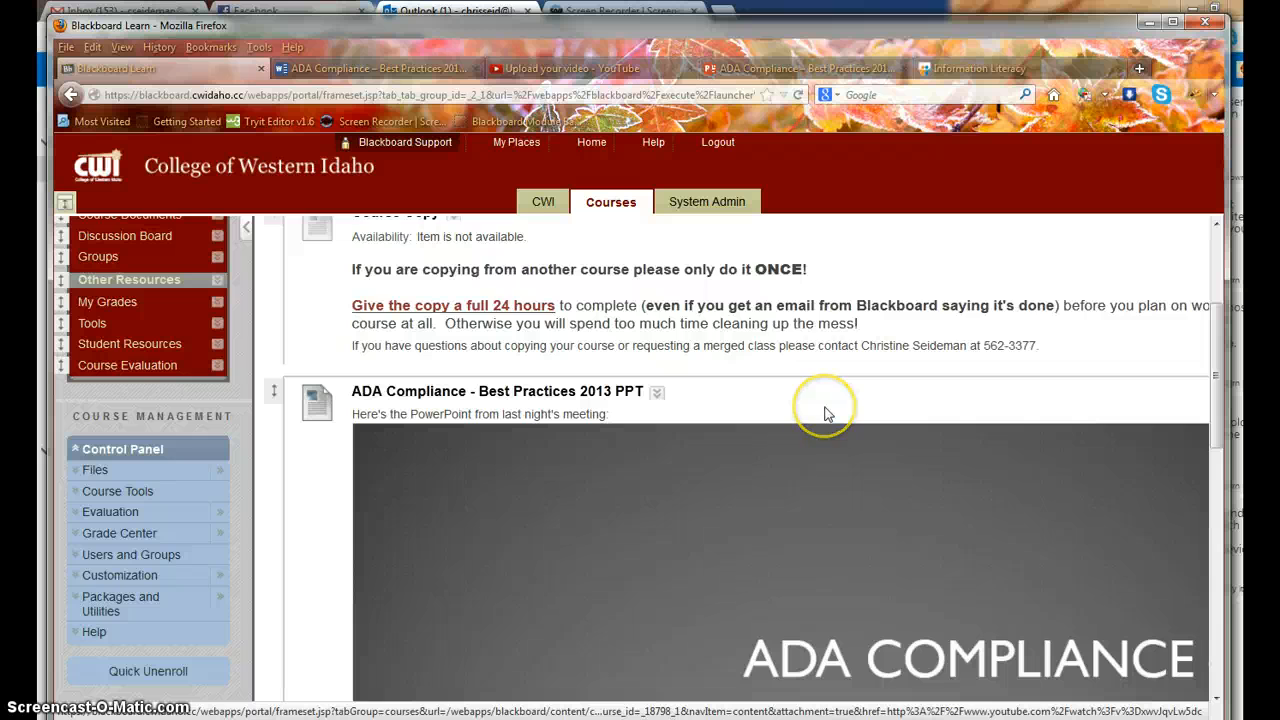
scroll(825, 408, "down", 2)
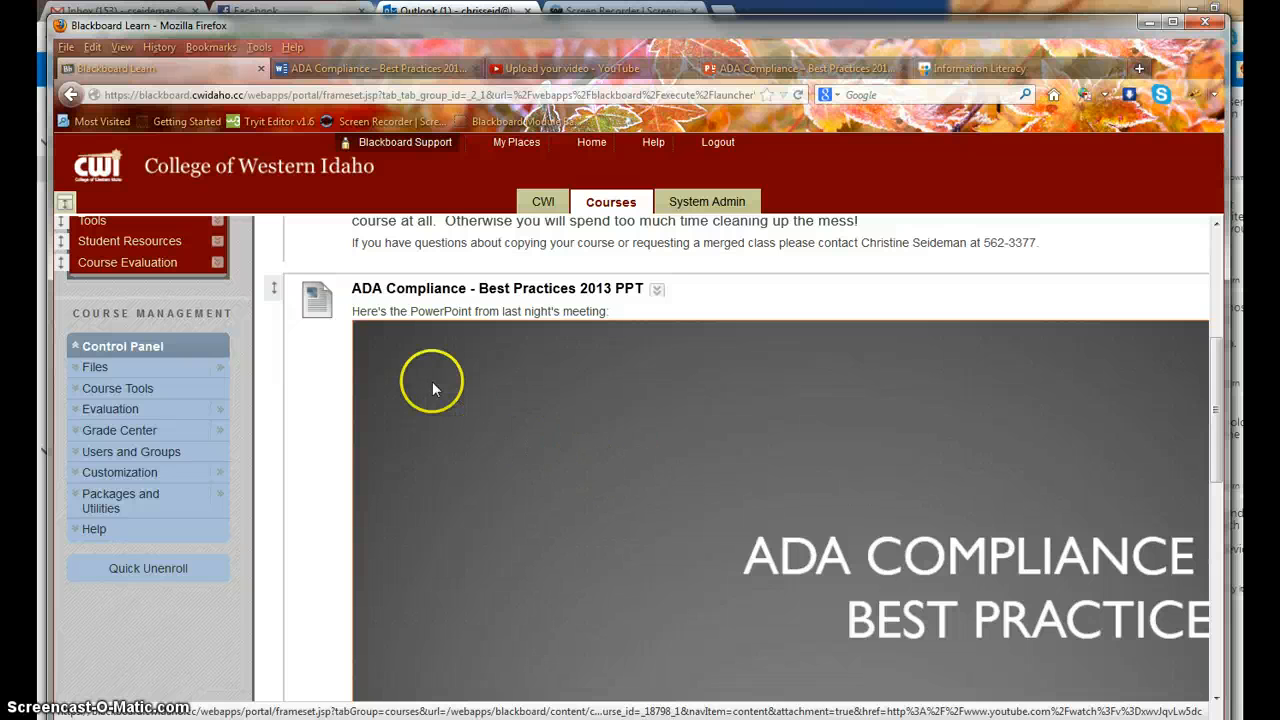
scroll(335, 498, "down", 2)
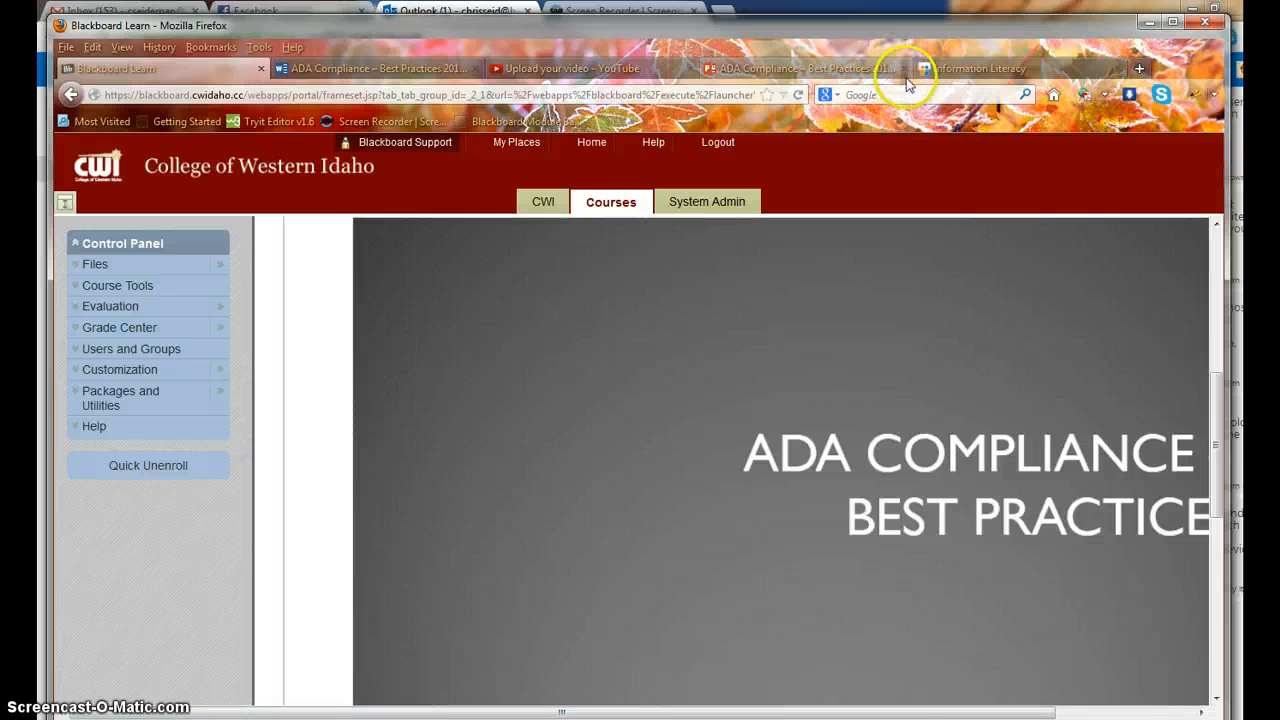
left_click_drag(900, 25, 899, 14)
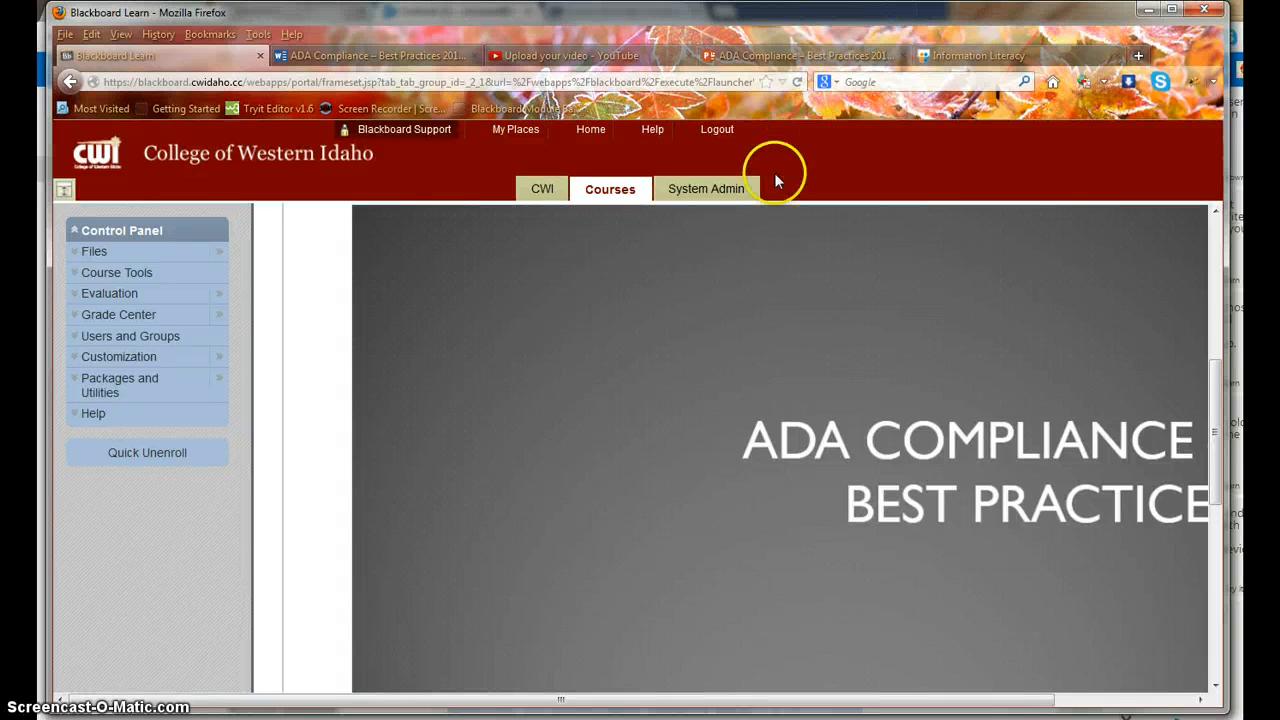